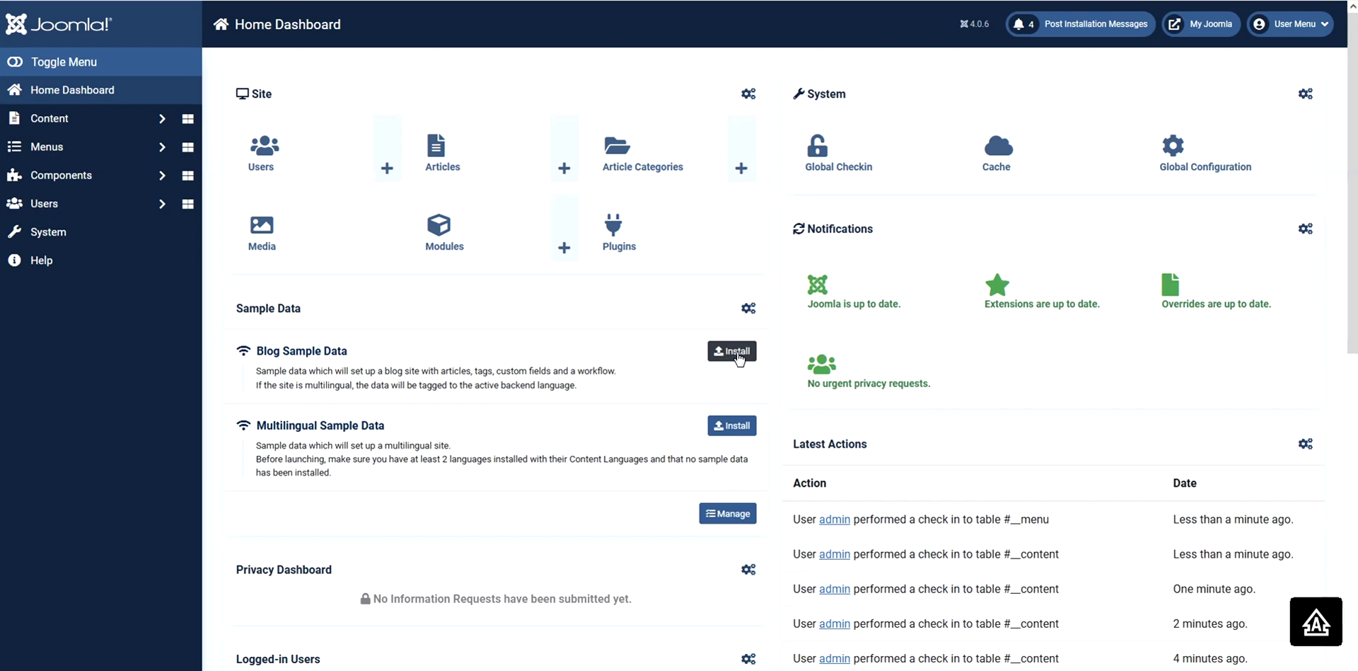
Step: Try to install the Blog Sample Data, dismiss the resulting notice and reload the dashboard
click(737, 351)
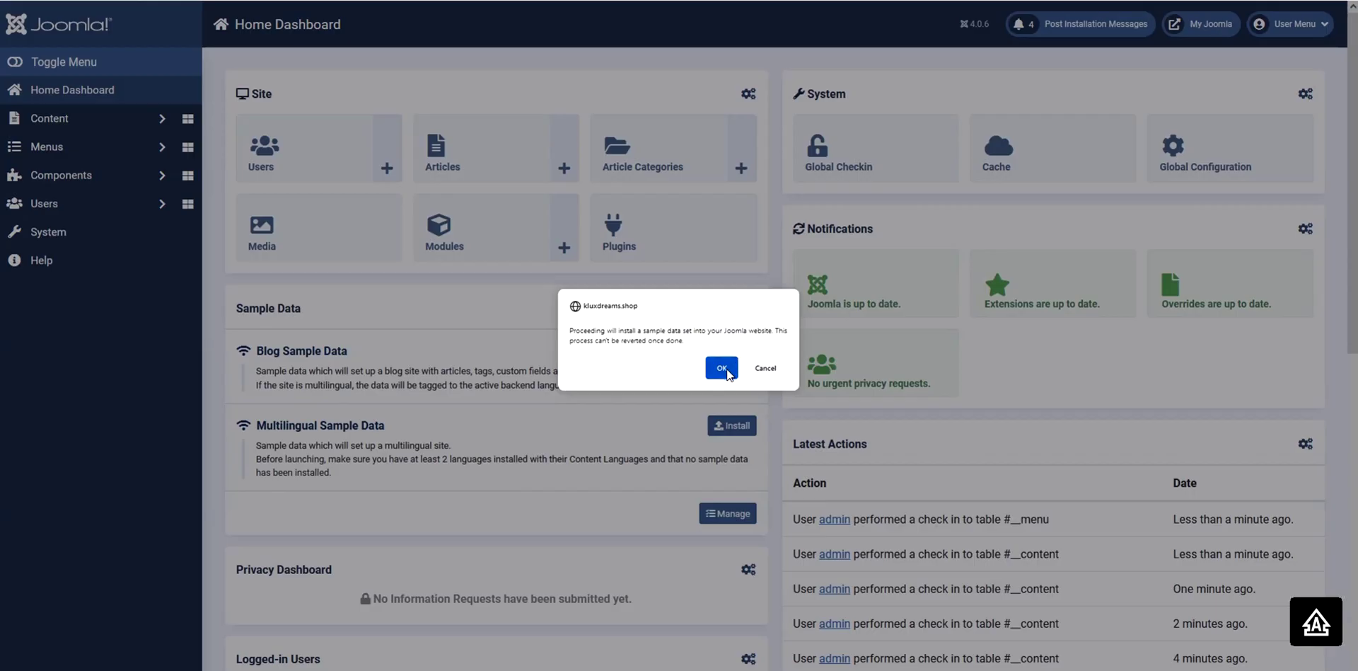
click(722, 368)
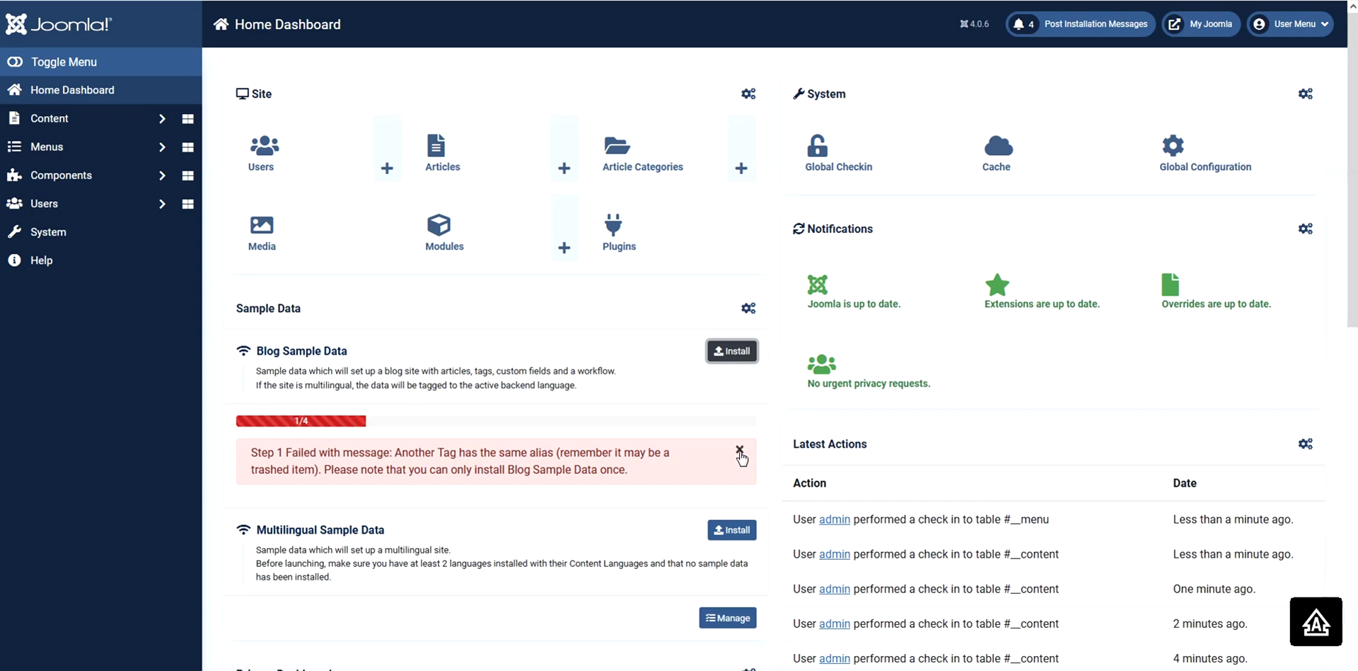
click(741, 454)
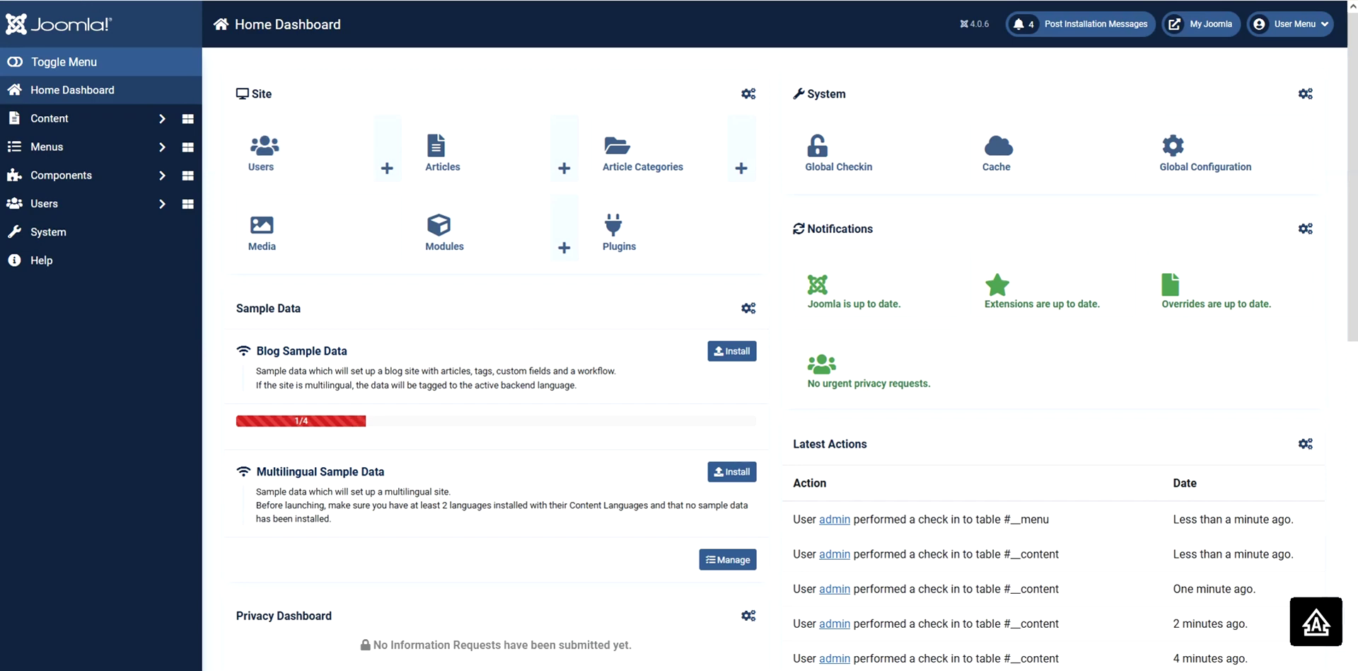
key(F5)
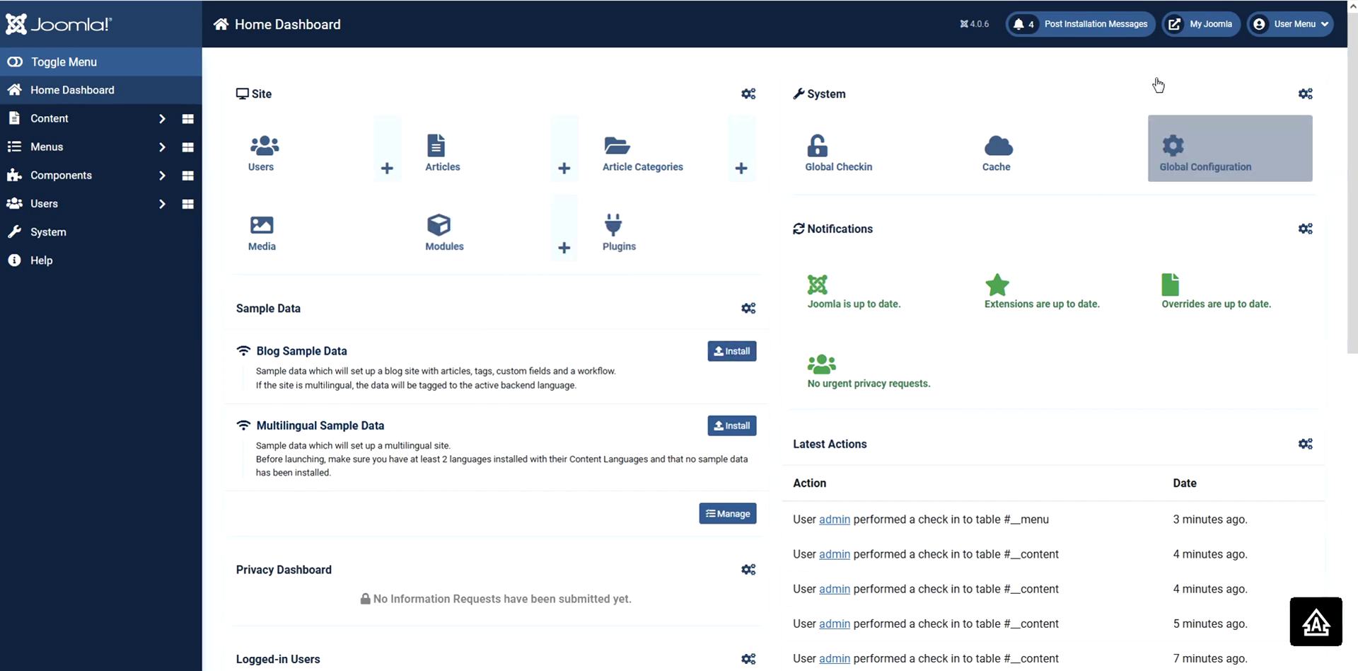
Step: Open the site's public home page and examine its banner, feature cards, blog articles, main menu and login form
click(1207, 31)
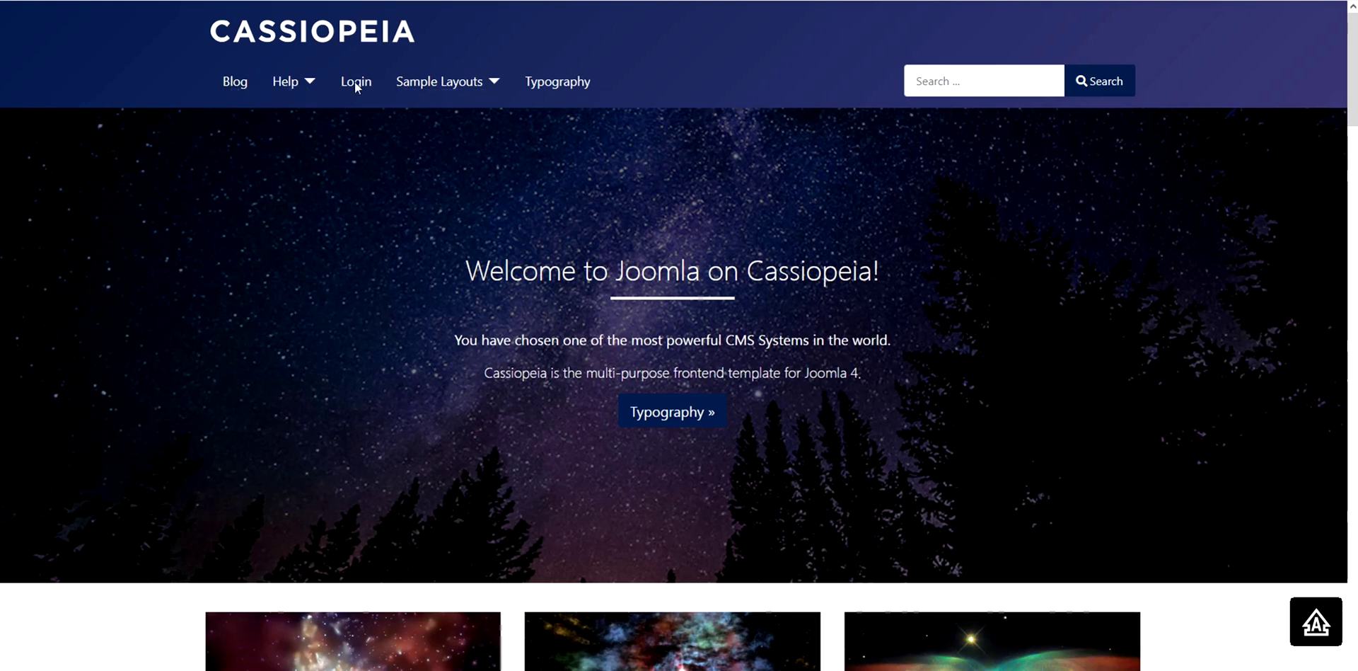
scroll(690, 269, down, 2)
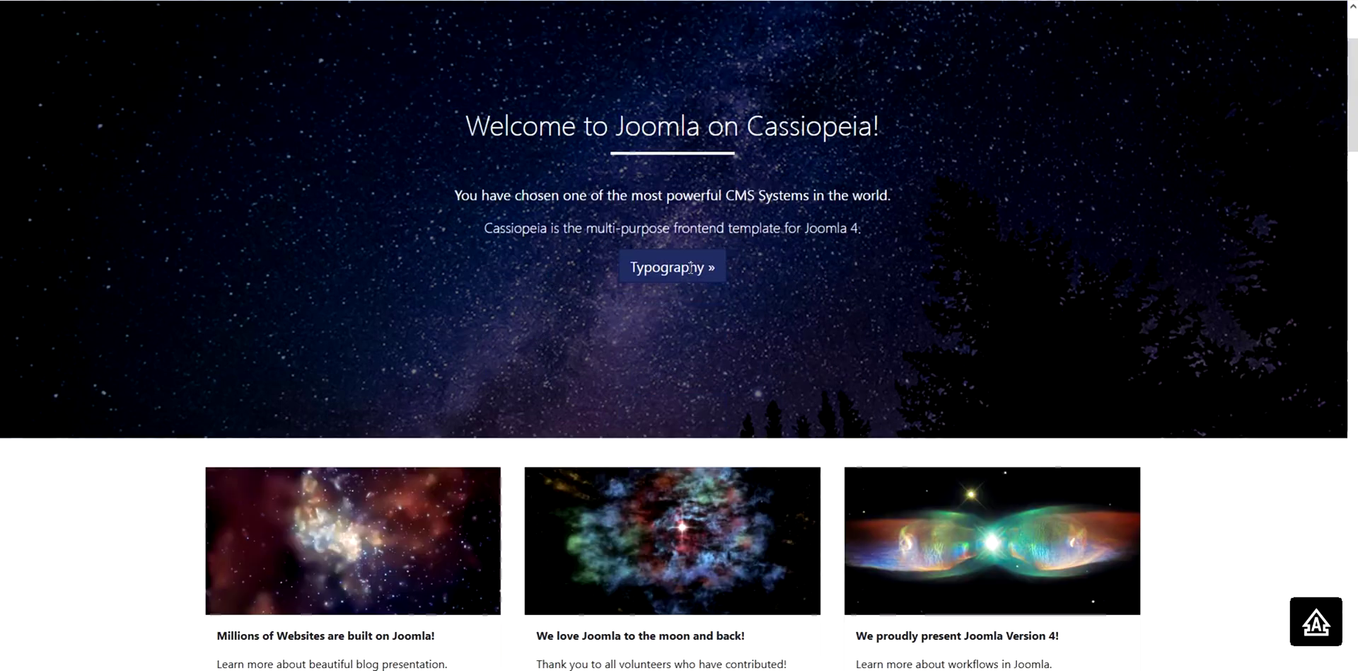
scroll(684, 397, down, 9)
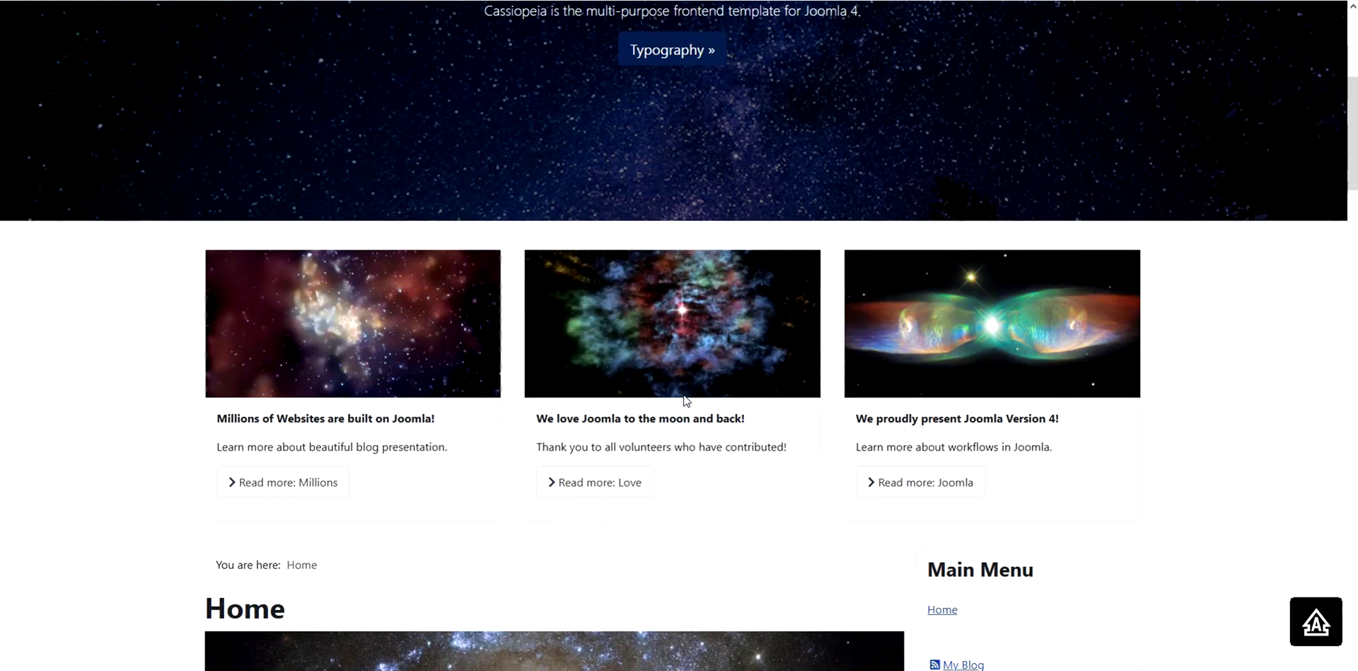
scroll(684, 396, down, 4)
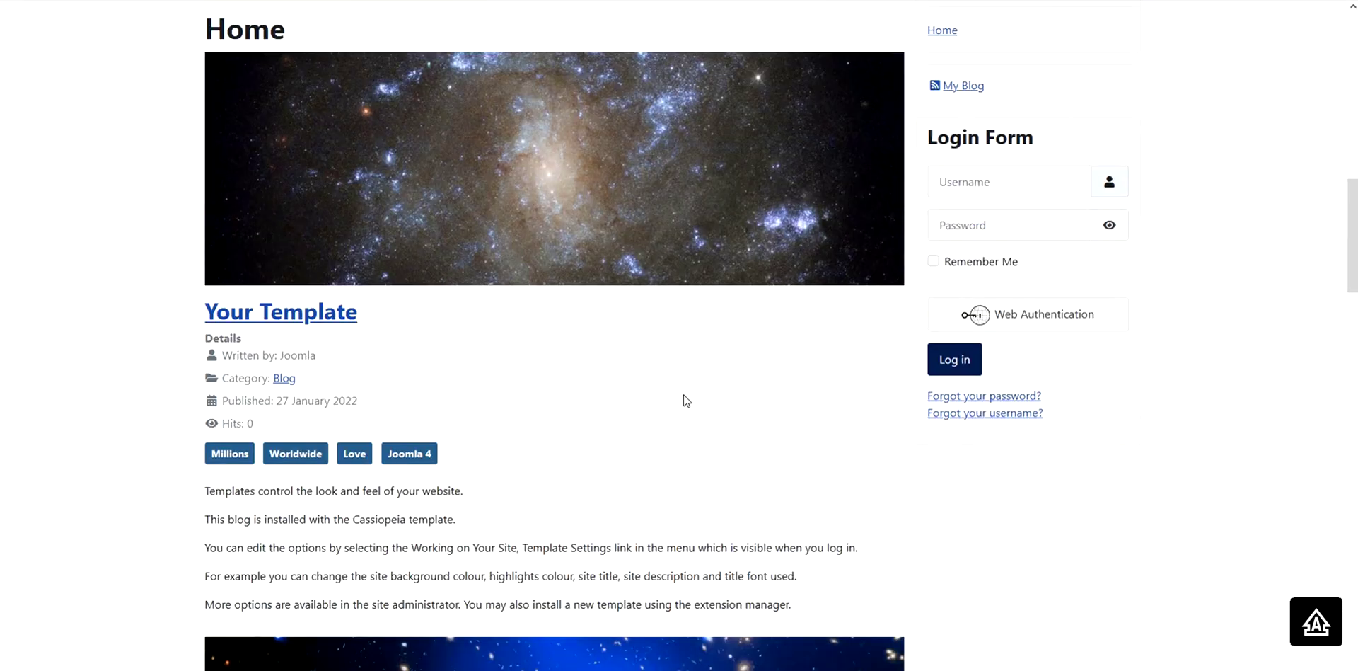
scroll(684, 396, up, 2)
scroll(686, 400, up, 1)
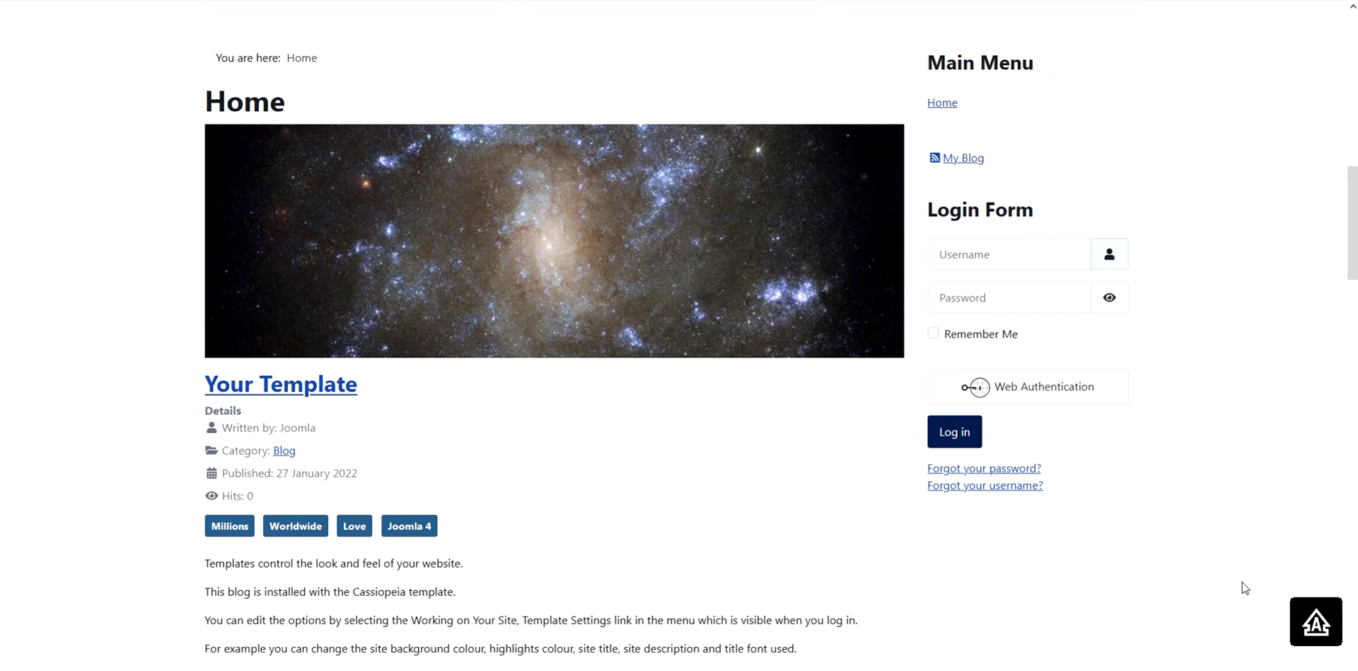
scroll(1207, 504, up, 8)
scroll(1210, 505, up, 4)
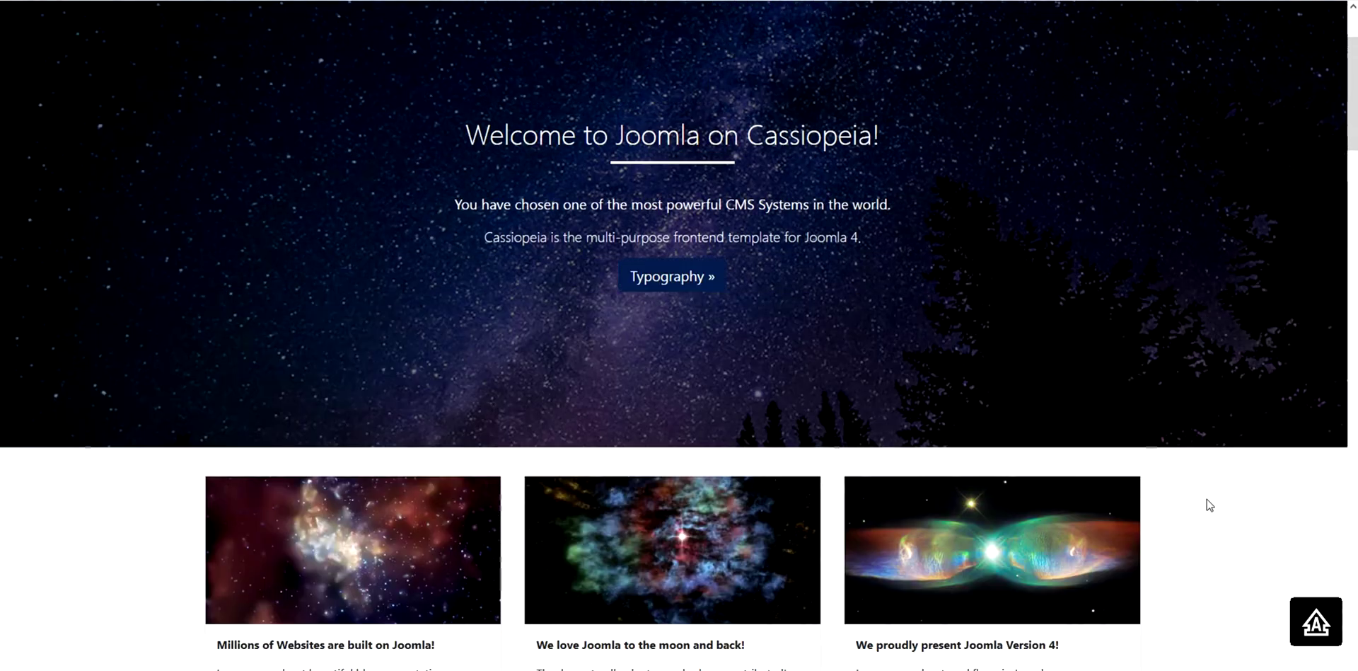
scroll(1210, 505, down, 6)
scroll(1210, 505, down, 12)
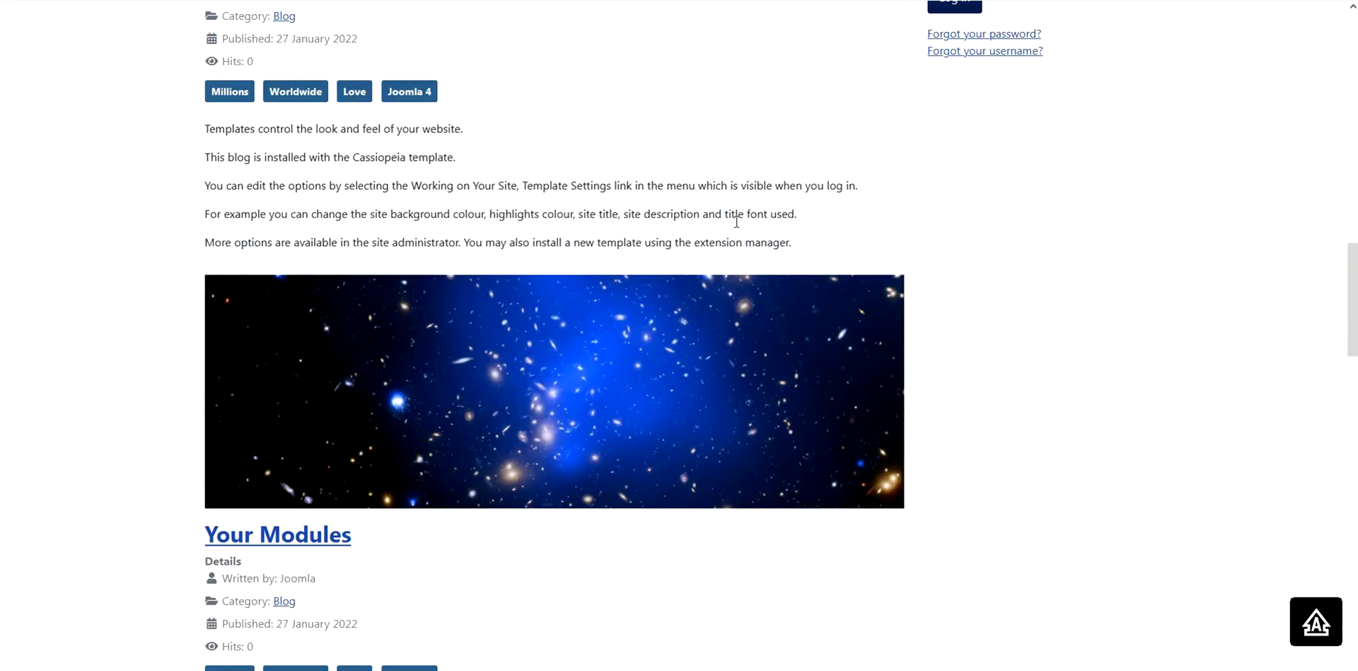
scroll(737, 233, up, 4)
scroll(737, 234, up, 4)
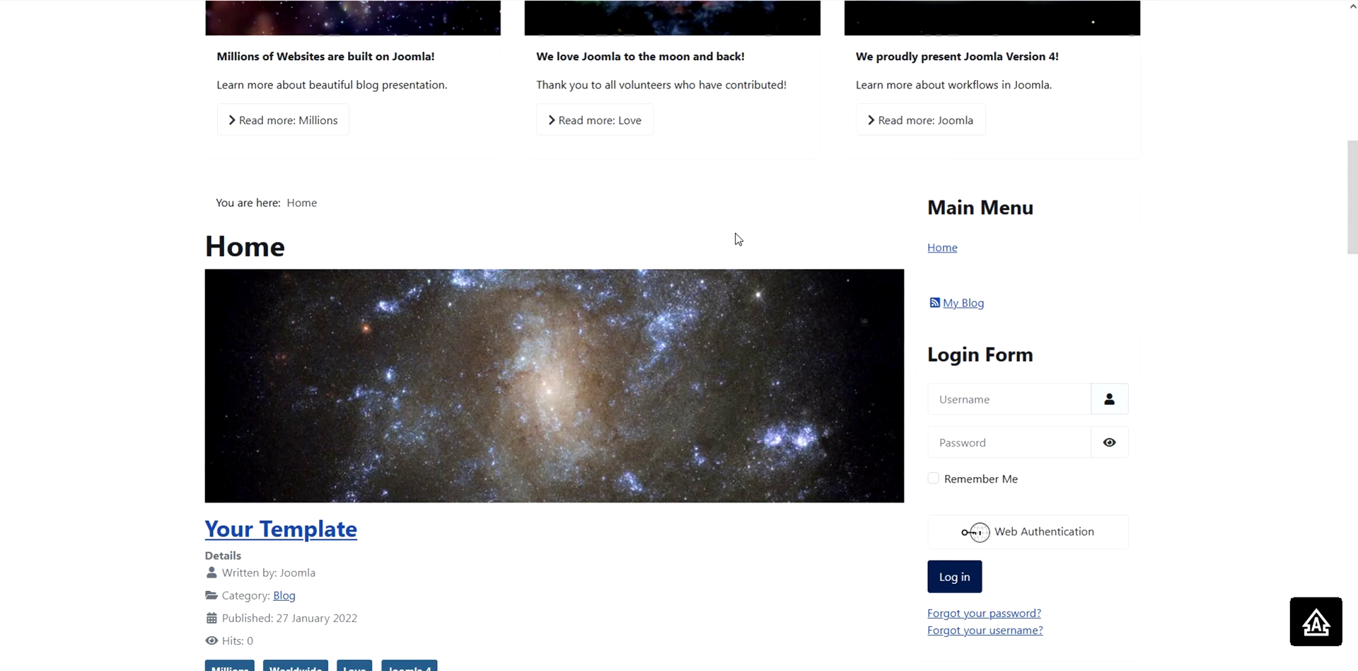
scroll(736, 233, up, 4)
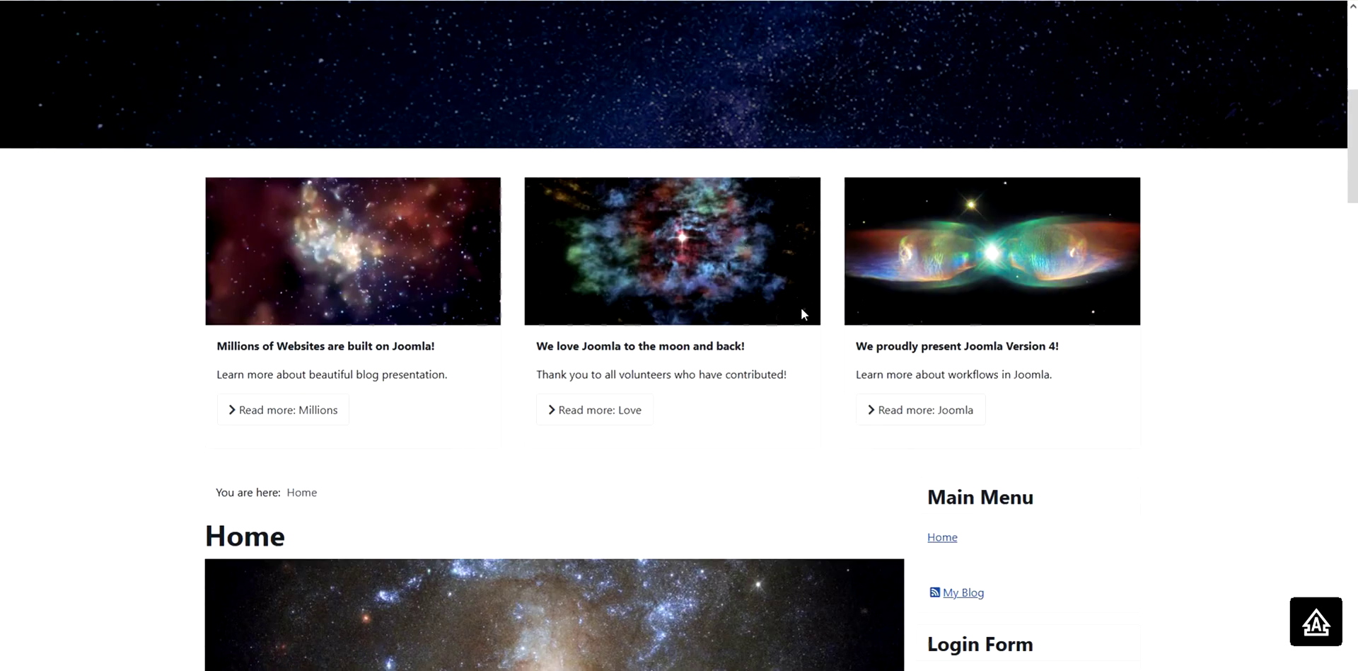
scroll(801, 309, down, 6)
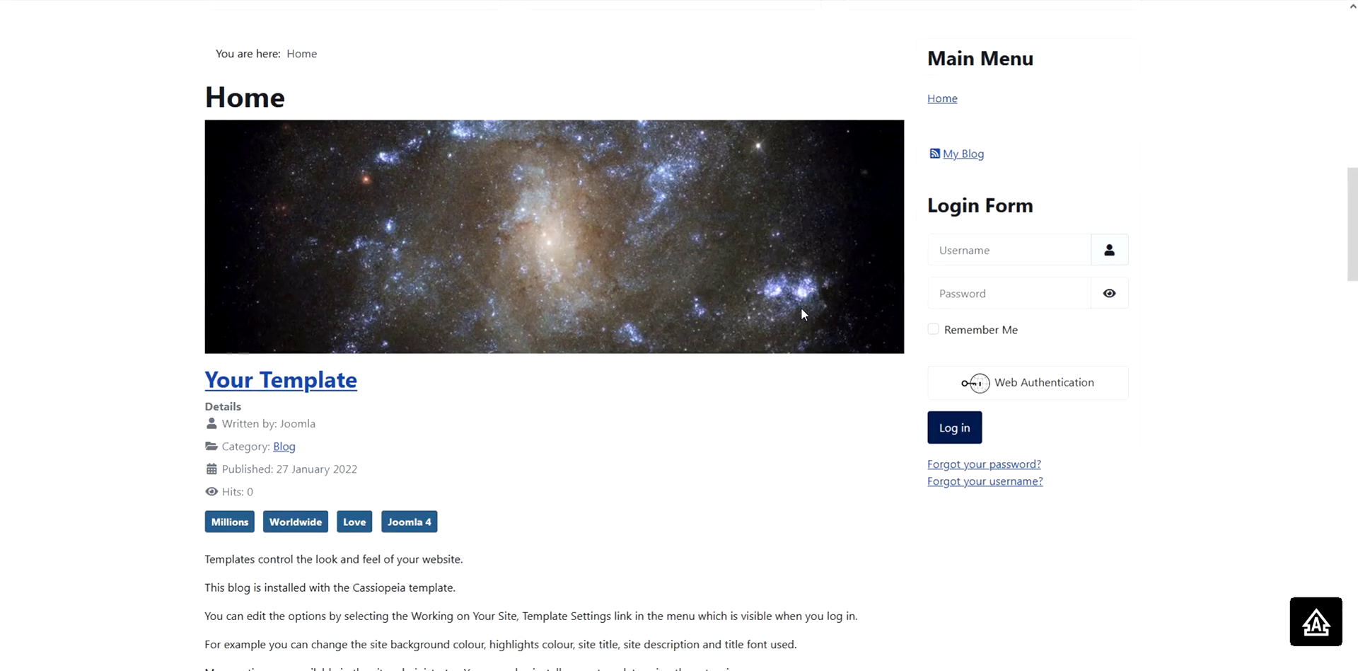
scroll(802, 310, down, 1)
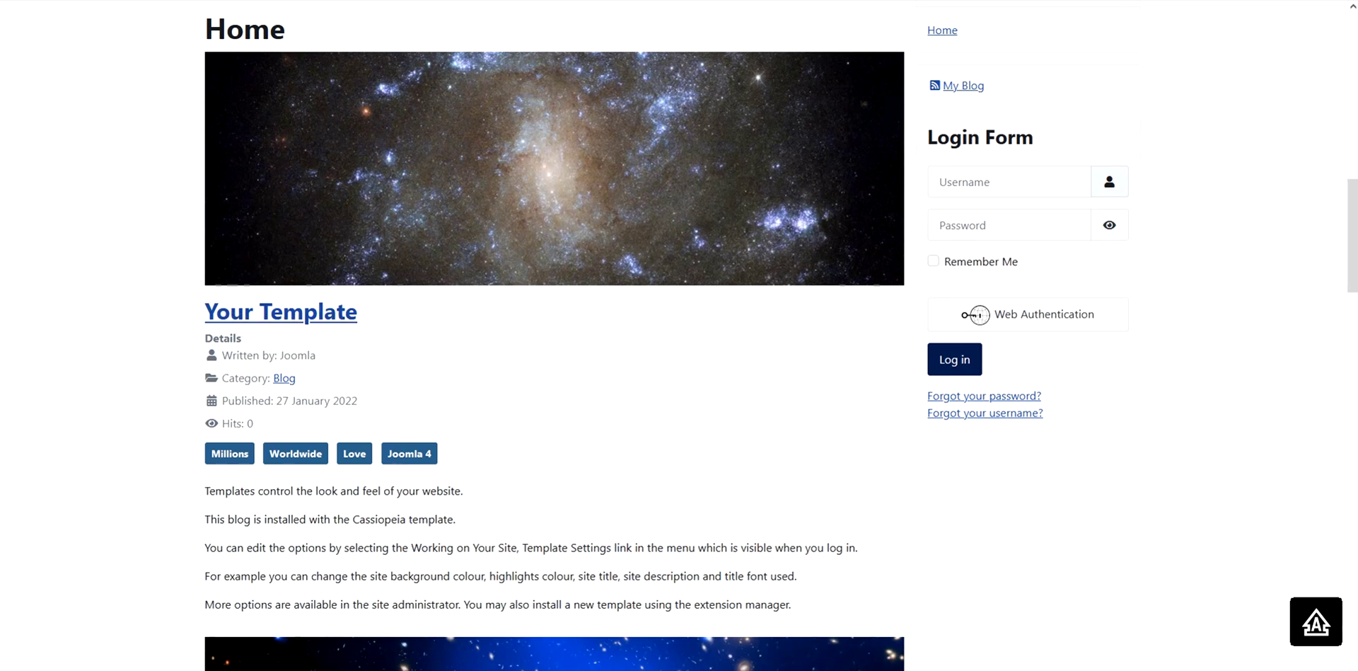
Step: Return to the administrator dashboard and open the "Your Template" article from the articles list for editing
key(ctrl+Tab)
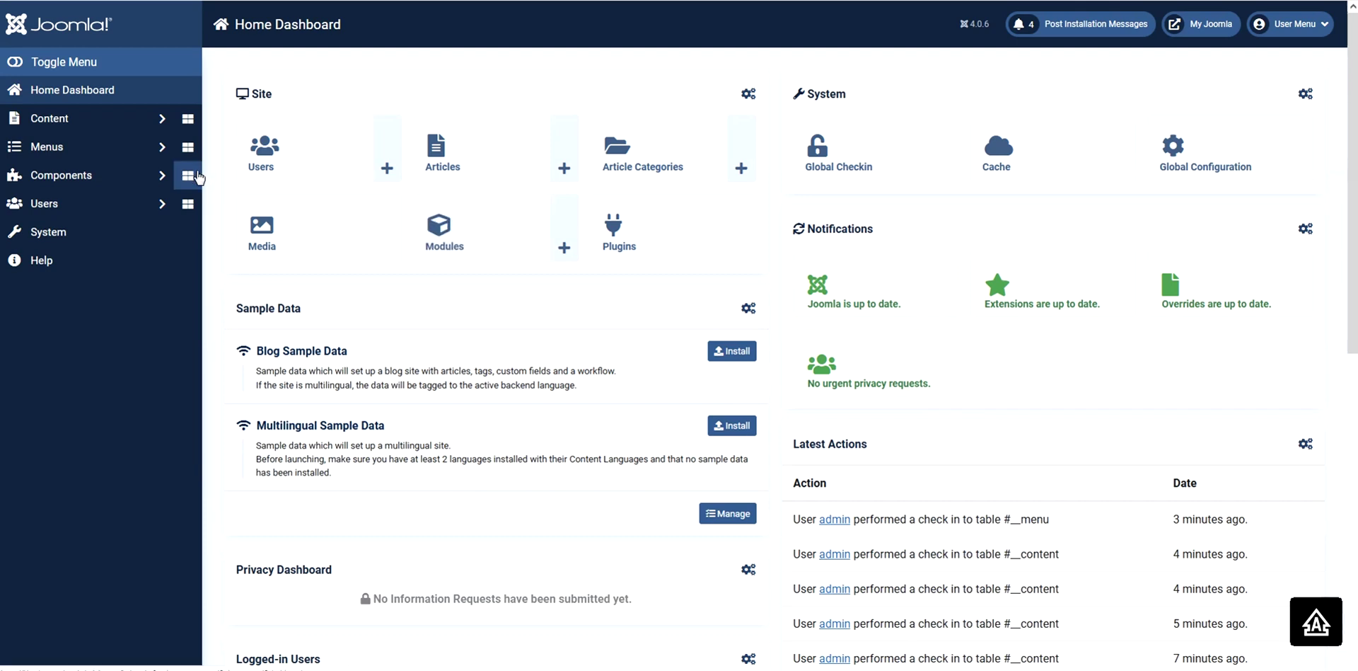
click(62, 120)
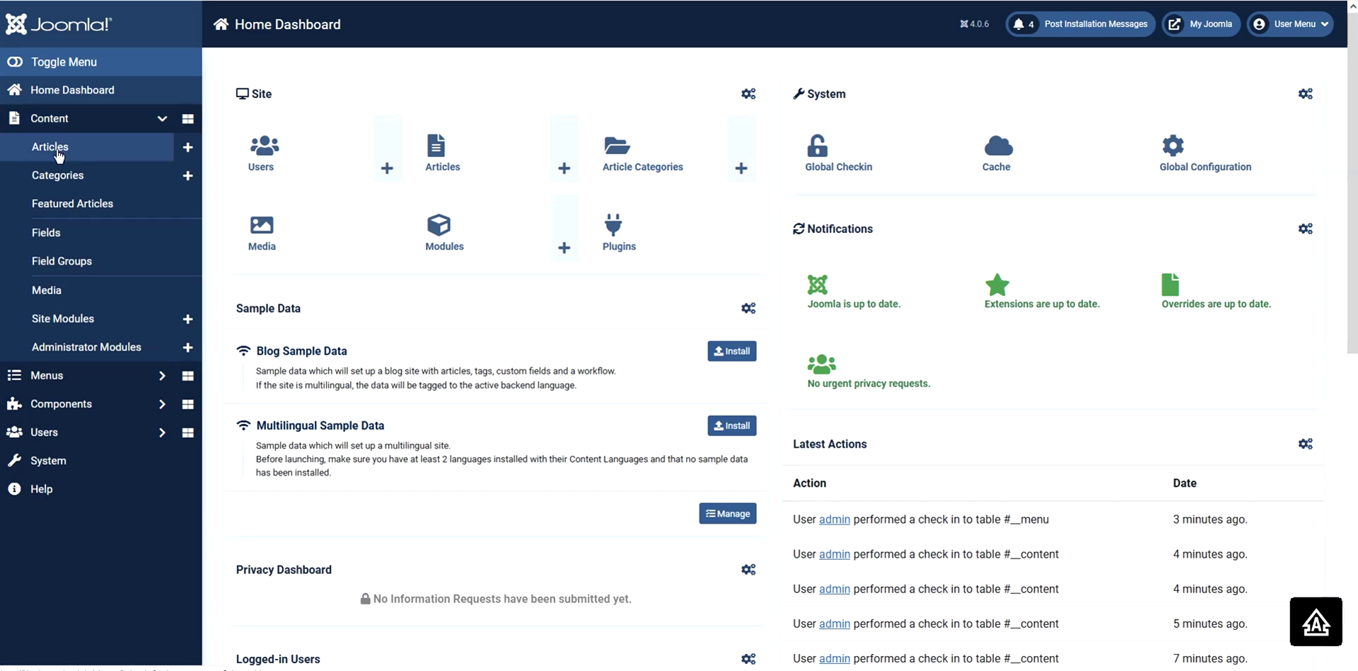
click(59, 150)
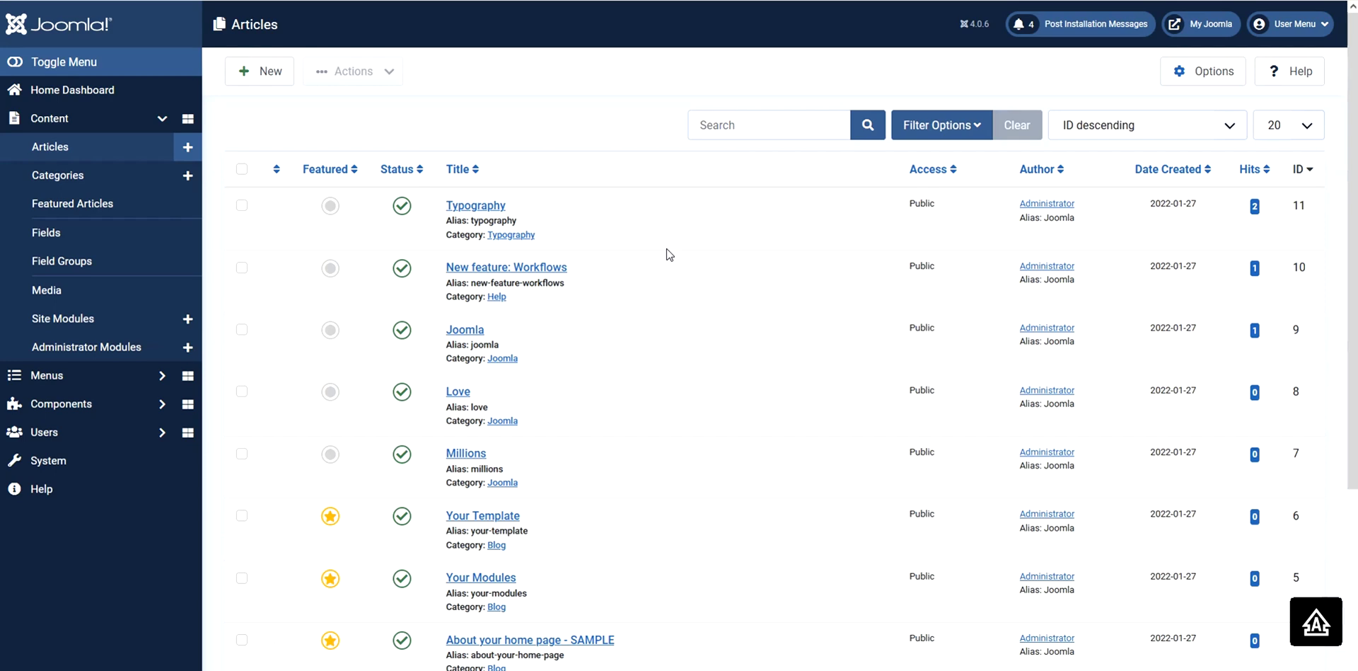
scroll(669, 255, down, 1)
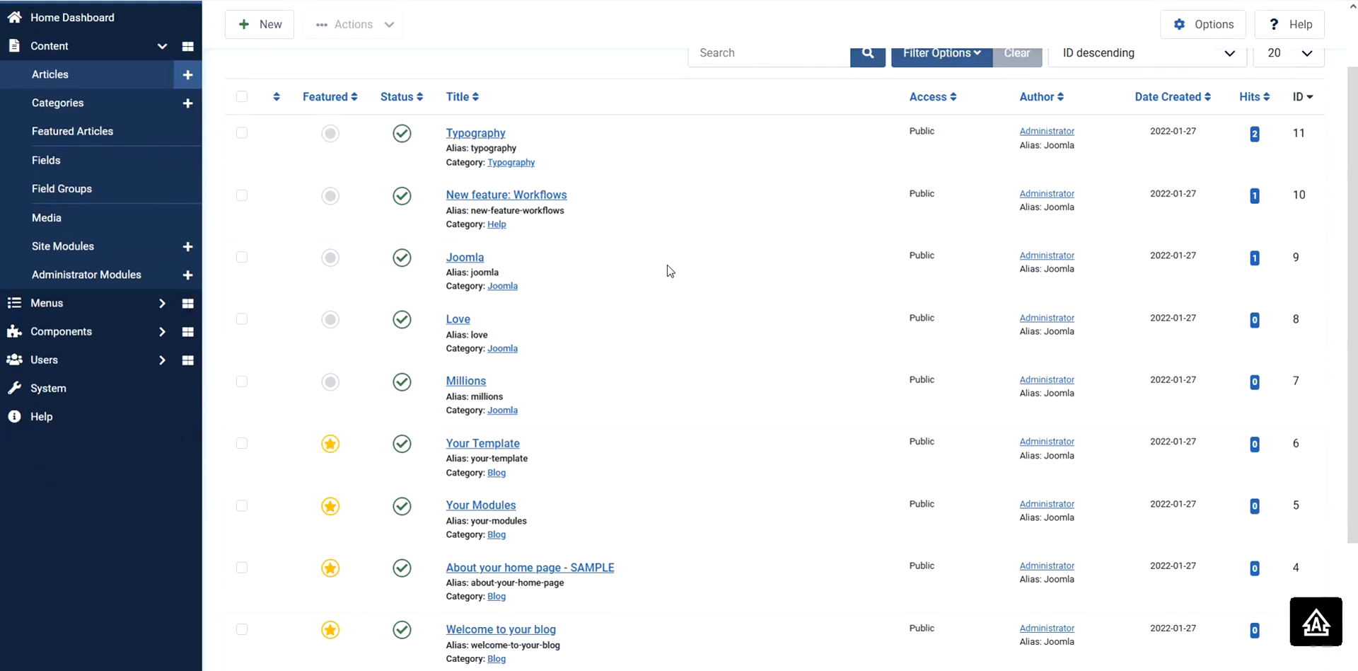
click(504, 445)
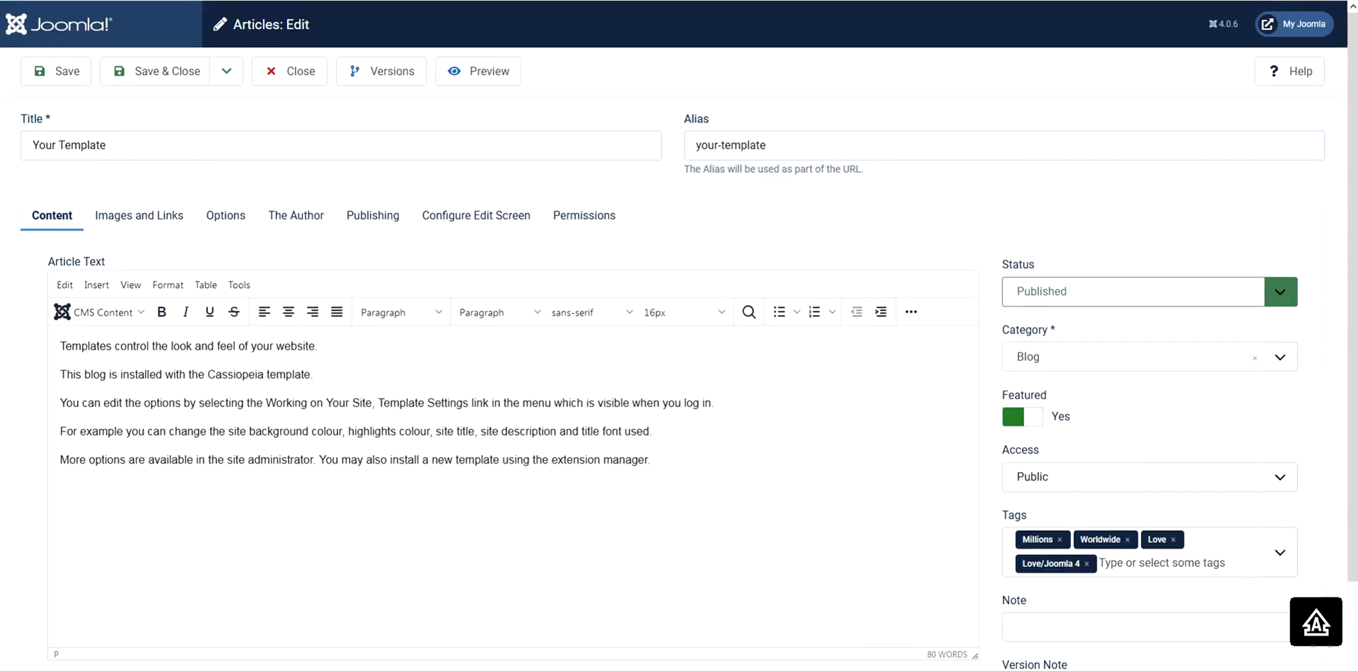
Step: Preview the "Your Template" article, look over its layout, image and text, and close the preview
click(490, 78)
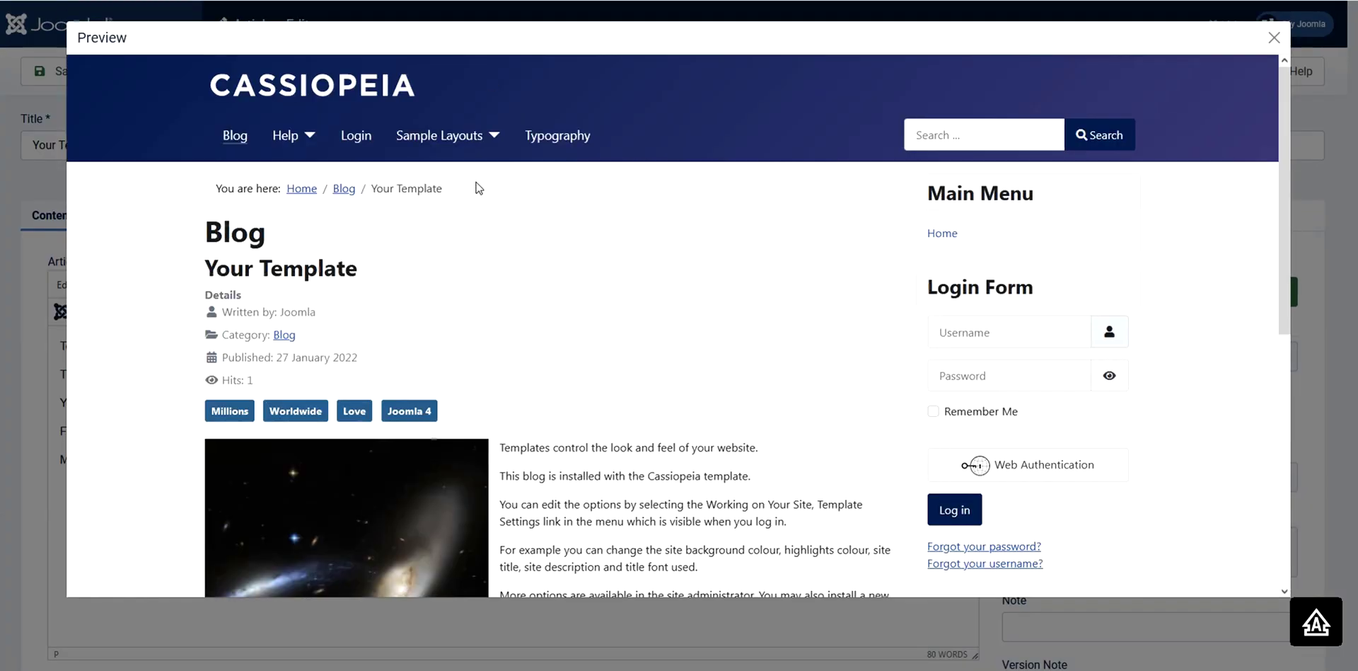
scroll(609, 336, down, 3)
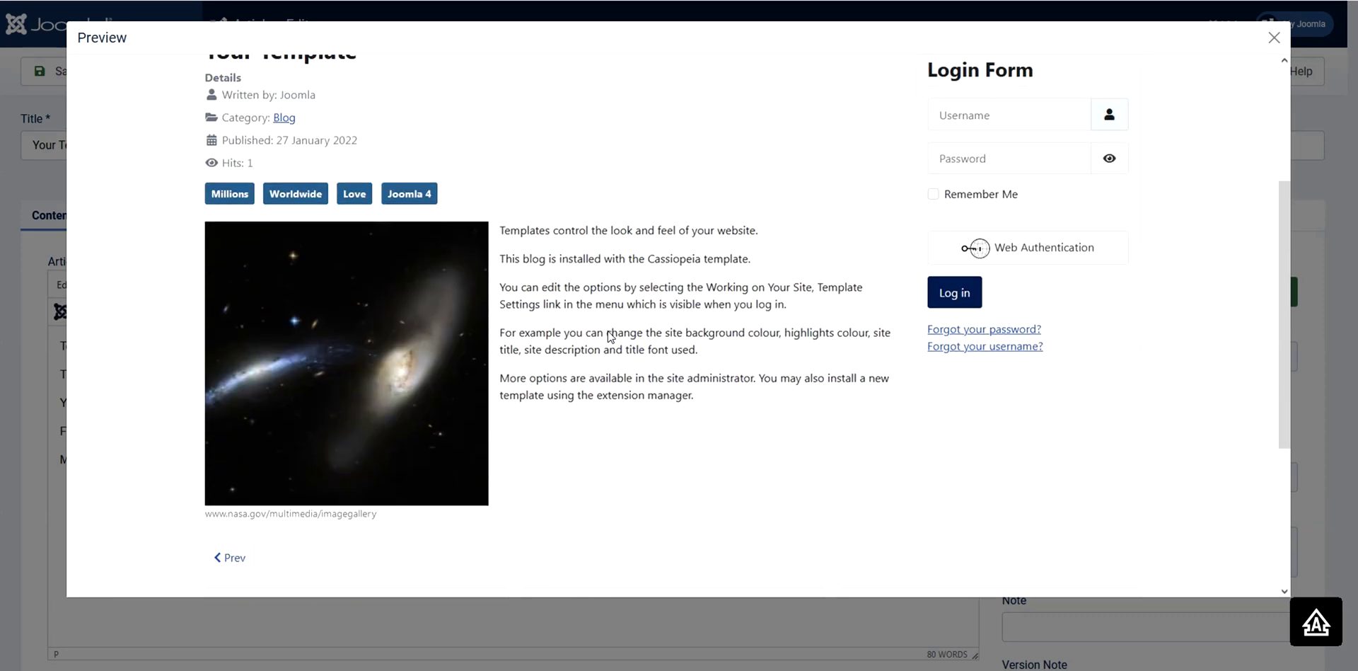
scroll(610, 336, down, 2)
scroll(610, 329, up, 4)
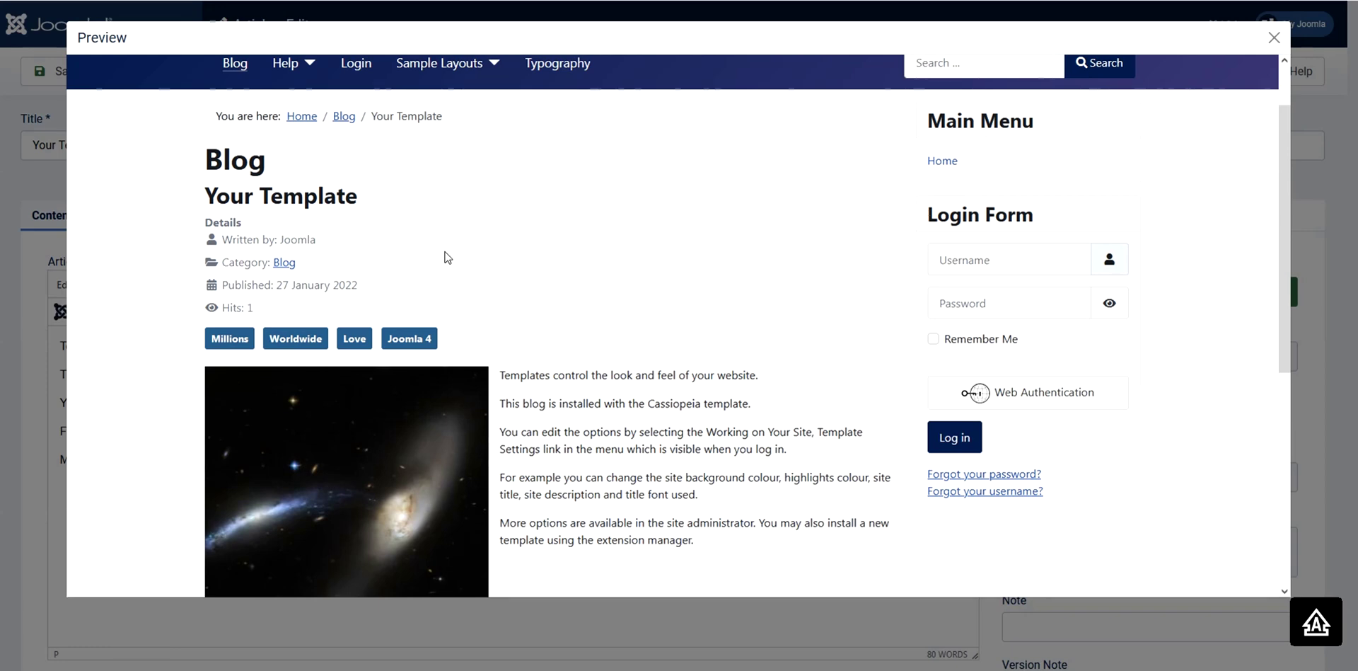
scroll(445, 256, up, 1)
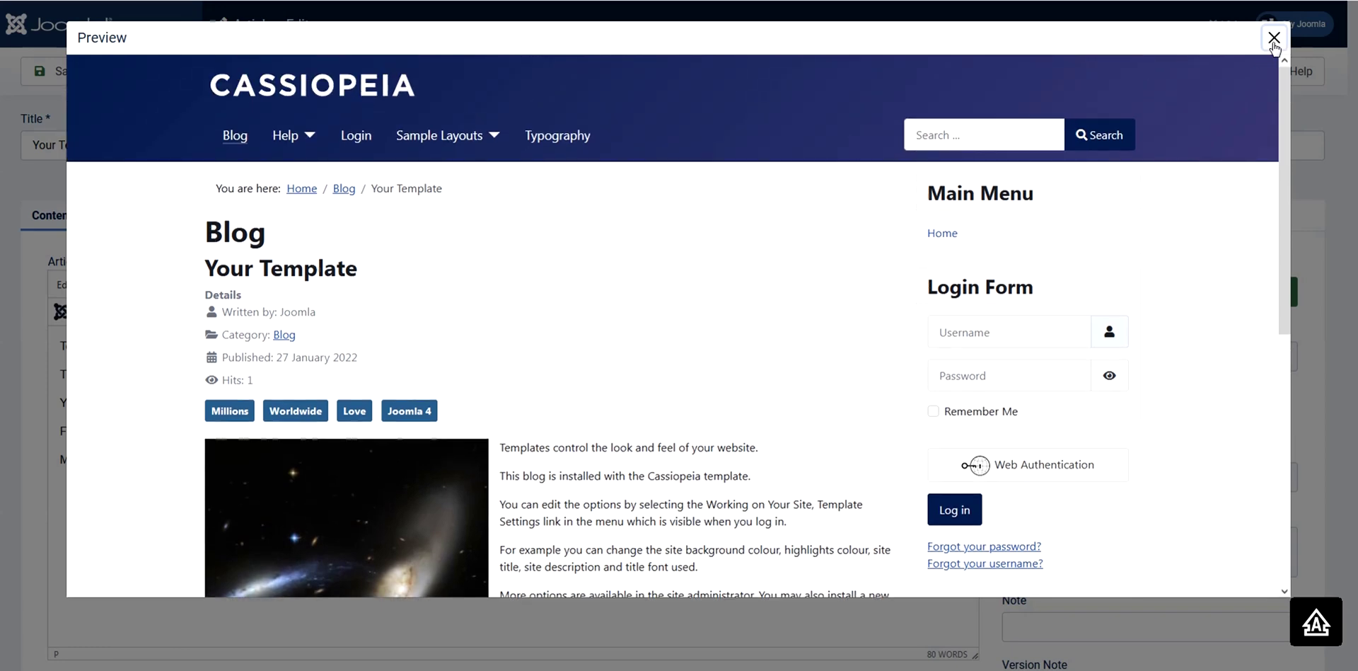
click(1275, 38)
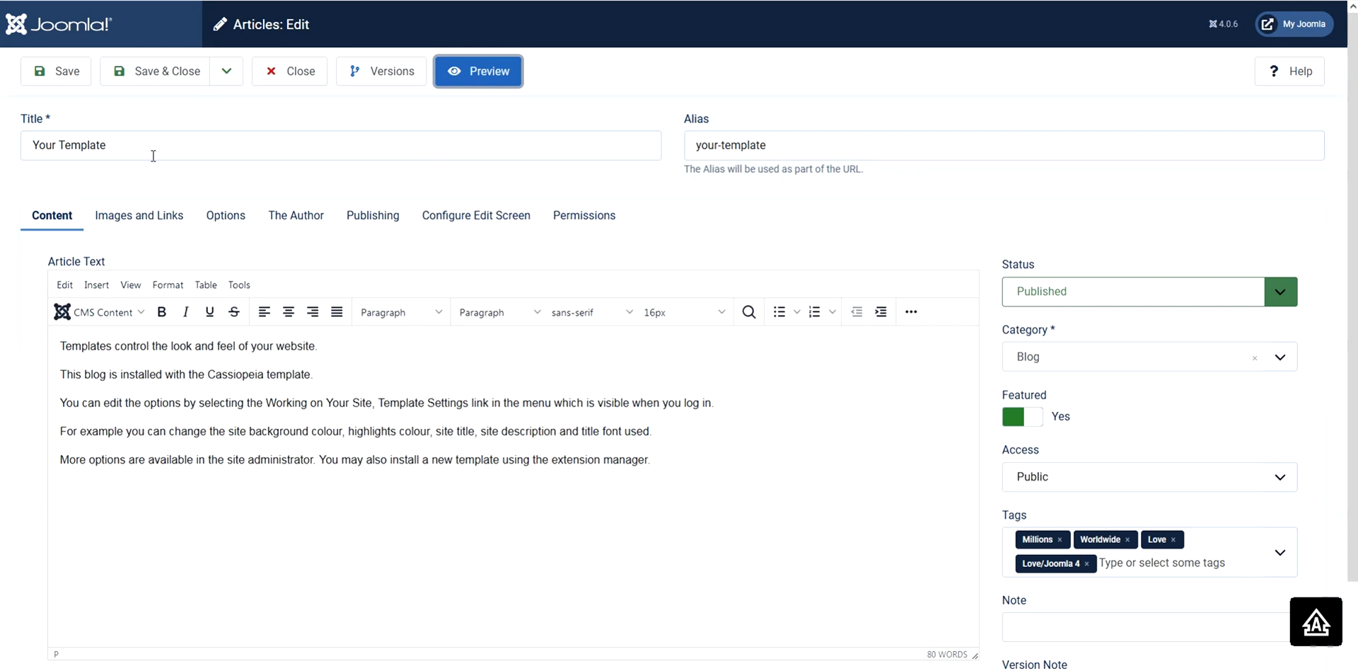
Step: Change the article's title to "Do Not delete the sample date"
click(116, 145)
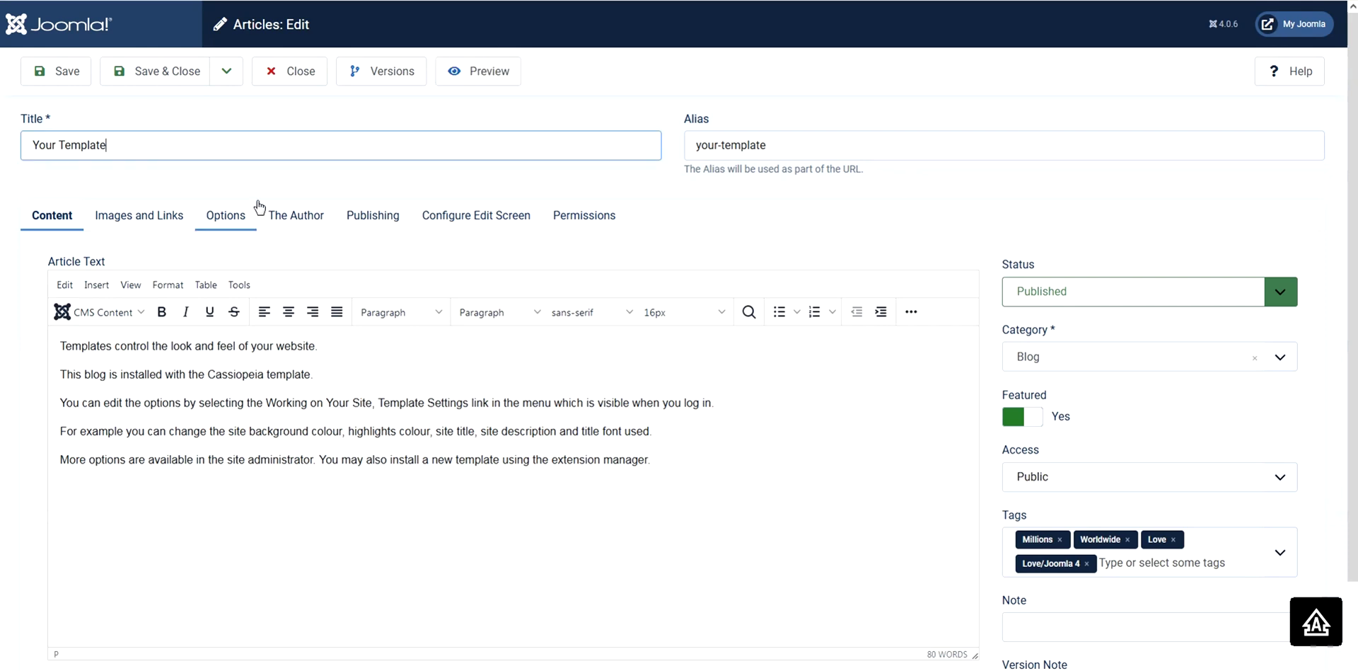
key(BackSpace)
key(BackSpace)
key(BackSpace)
key(BackSpace)
key(BackSpace)
key(BackSpace)
key(BackSpace)
key(BackSpace)
key(BackSpace)
key(BackSpace)
key(BackSpace)
key(BackSpace)
key(BackSpace)
text(t)
key(BackSpace)
text(This blog is)
key(BackSpace)
key(BackSpace)
key(BackSpace)
key(BackSpace)
key(BackSpace)
key(BackSpace)
key(BackSpace)
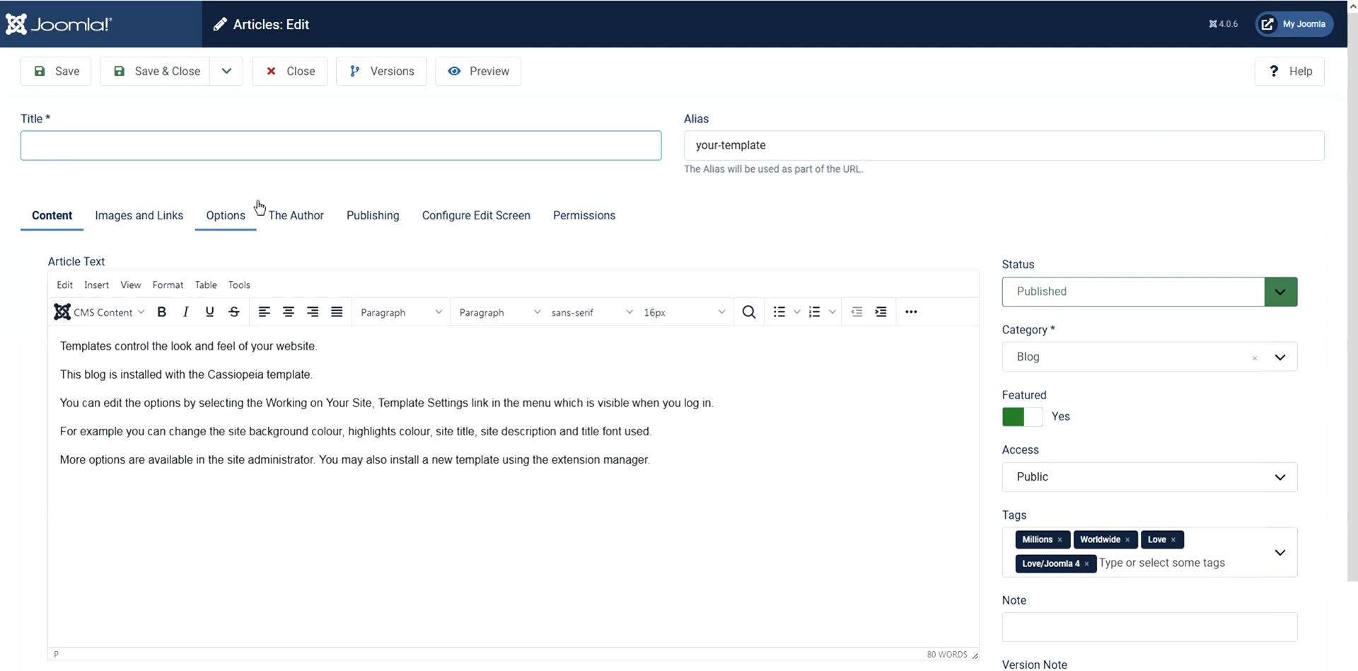
text(Do o)
text(Not dele)
text(t)
text(e the sa)
text(mple date)
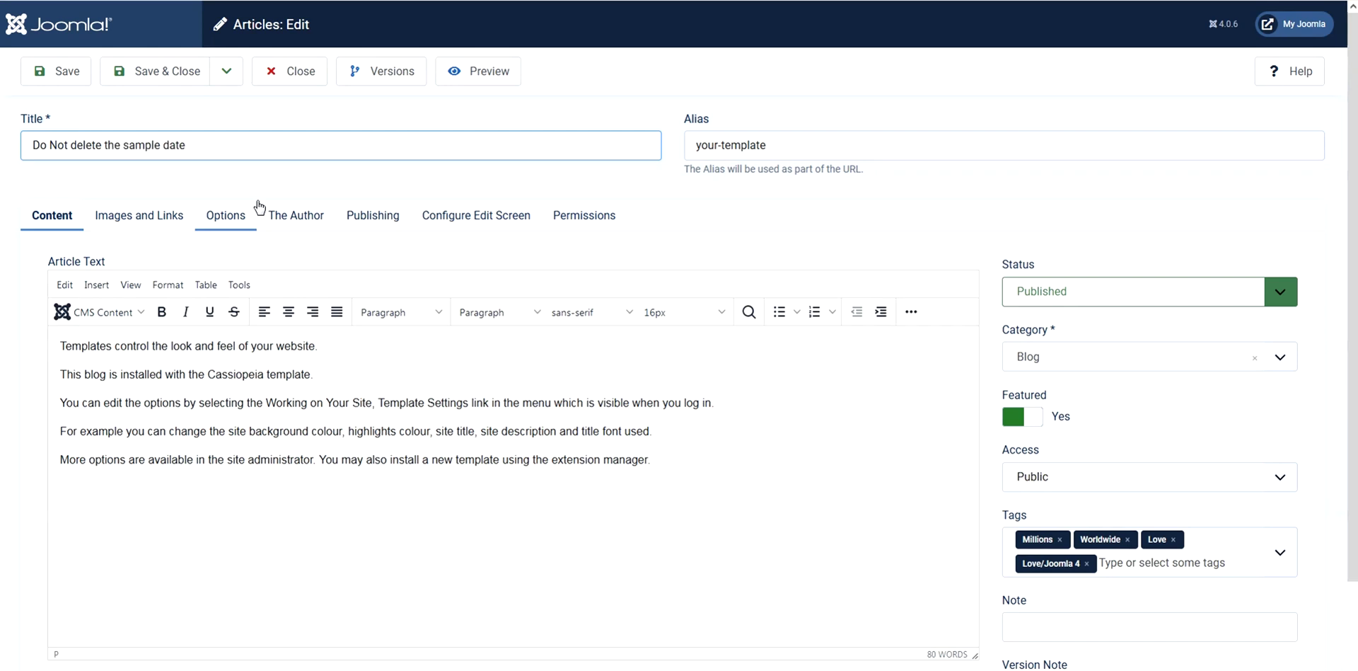
Step: Clear the article's alias so that it is auto-generated from the title
click(775, 144)
drag(767, 145, 681, 150)
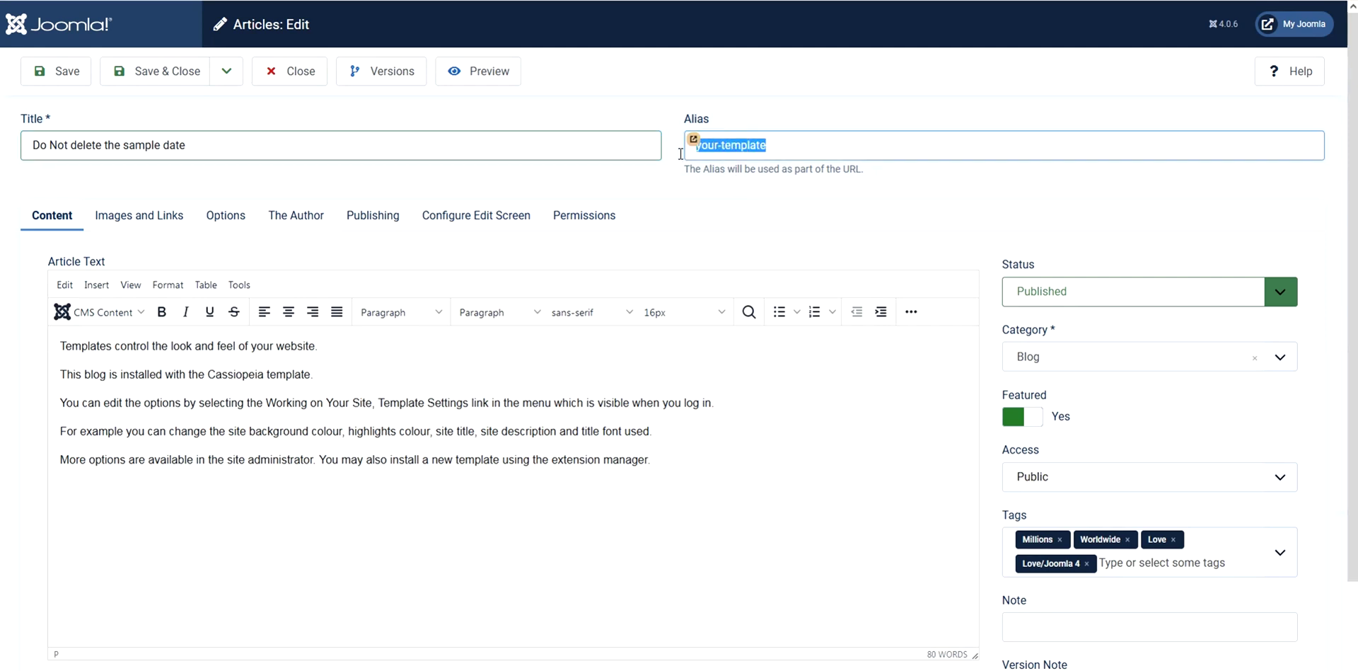
key(BackSpace)
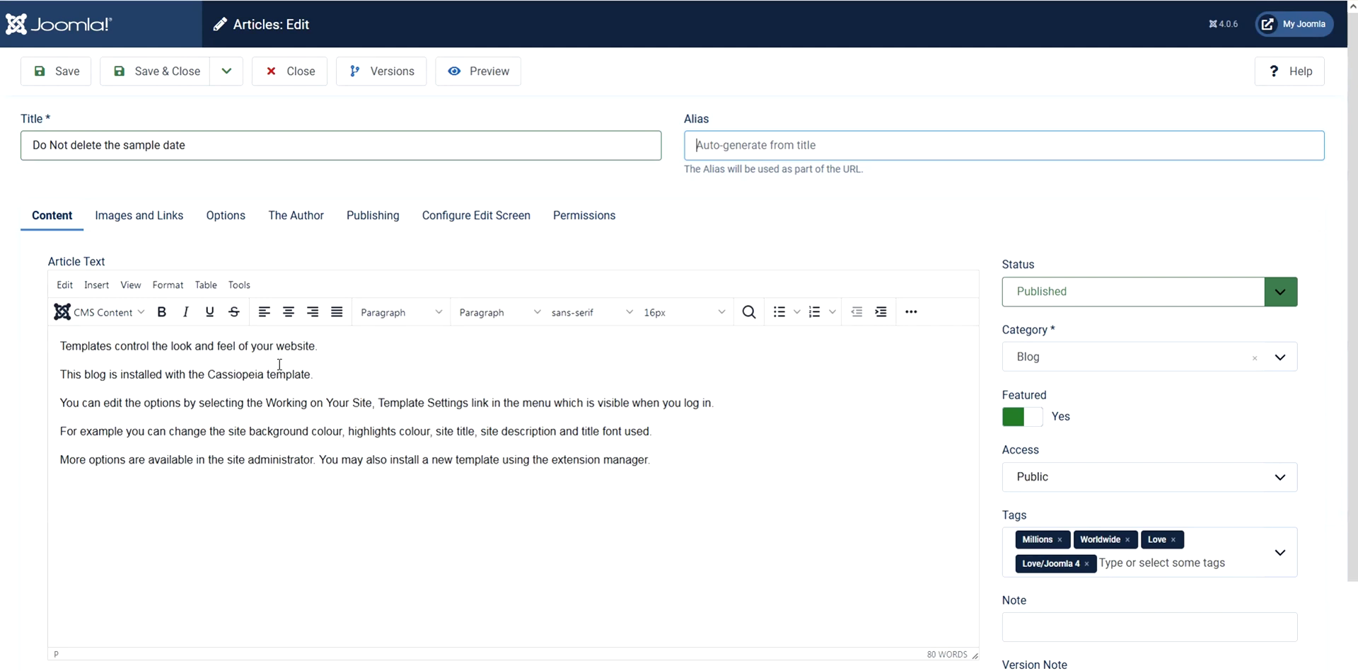
Step: Replace the article text with "The tips and tricks that i can share for Joomla beginners is to install a sample data"
drag(669, 463, 57, 349)
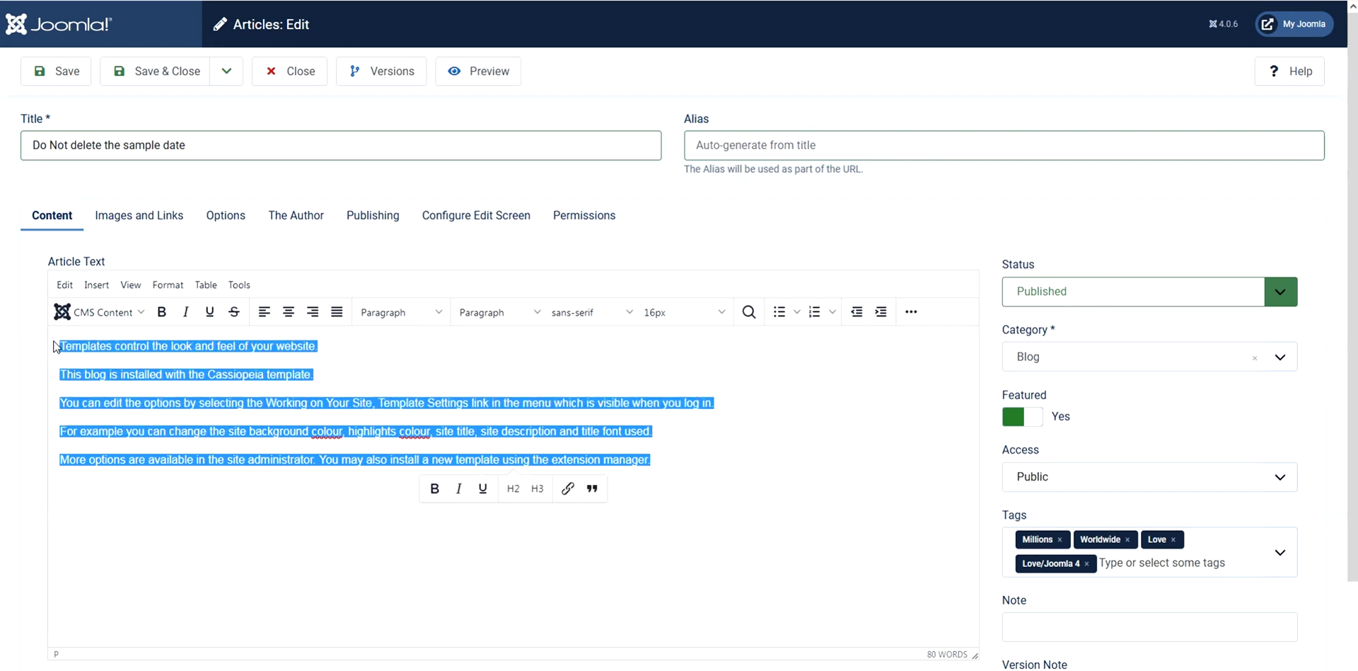
key(Delete)
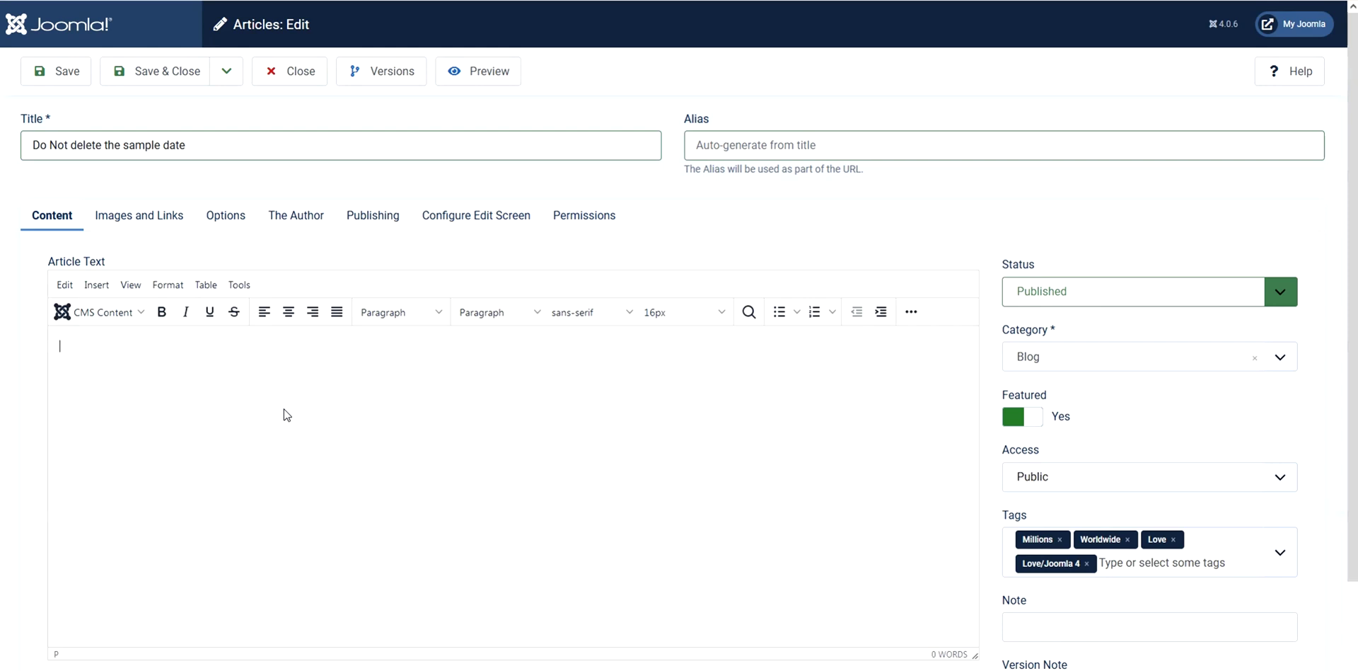
text(D)
key(BackSpace)
text(The tips and tricks th)
text(at i can share for)
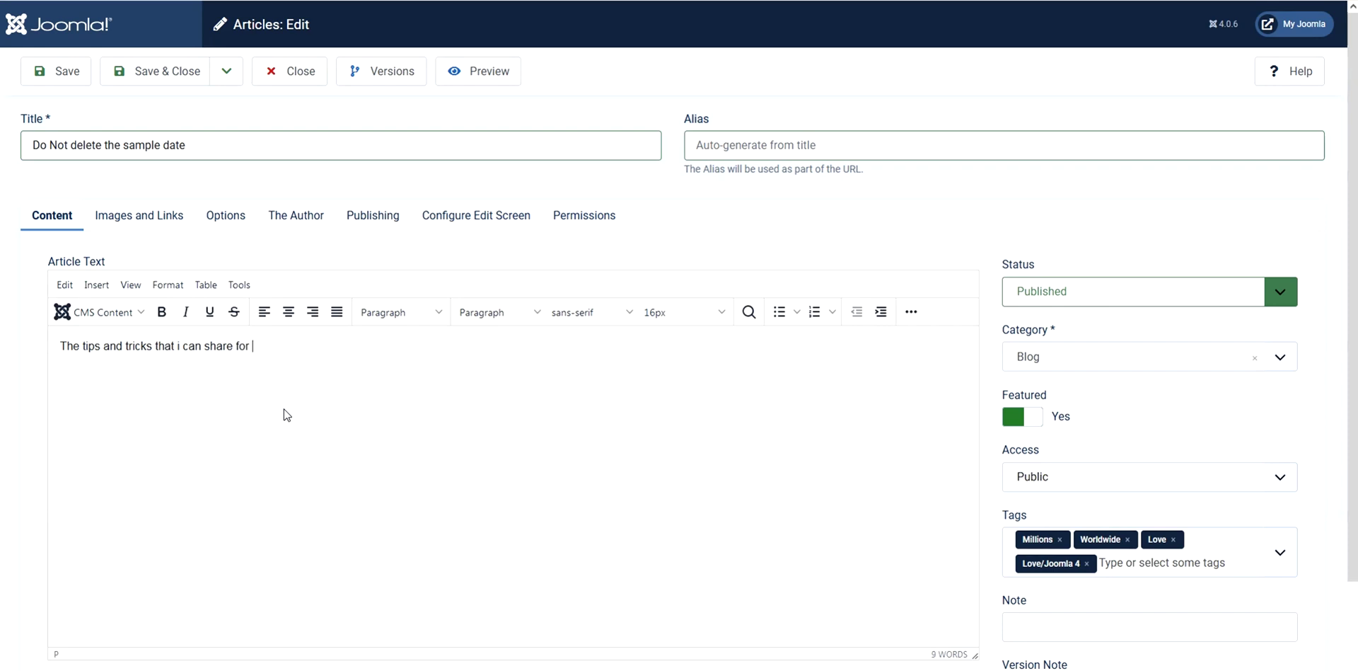
text( Joomla beginners i)
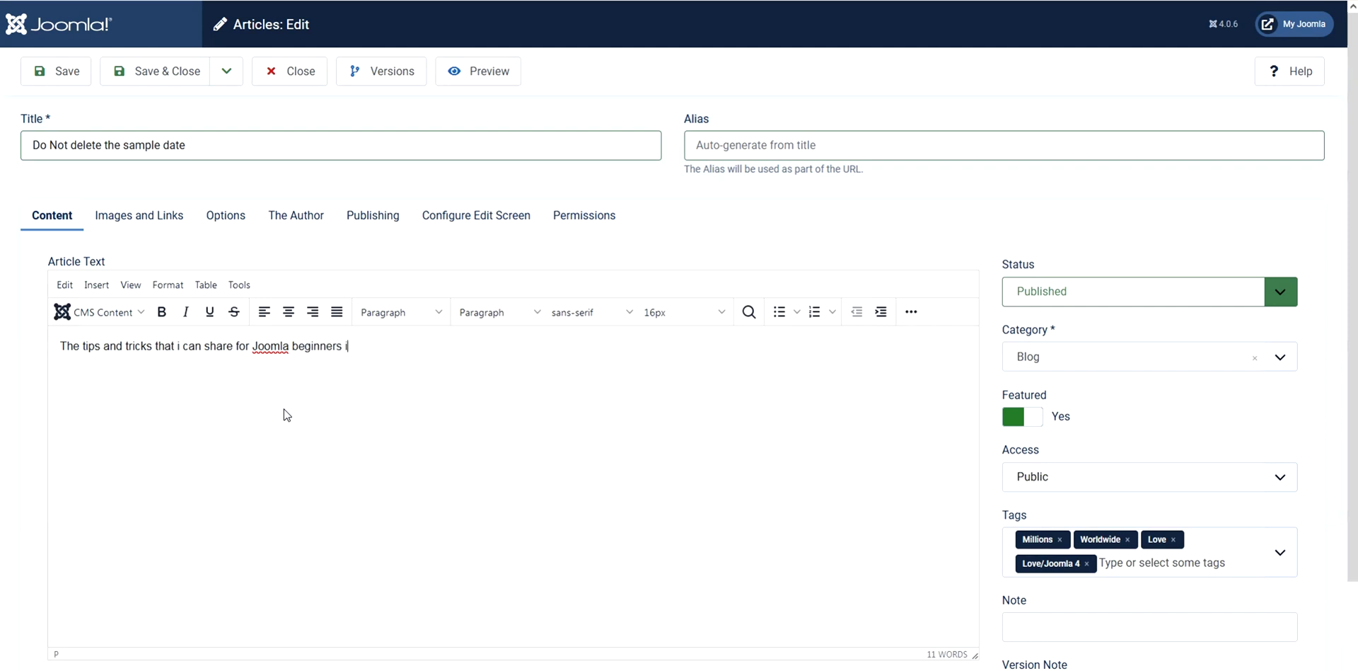
text(s to install a sample data)
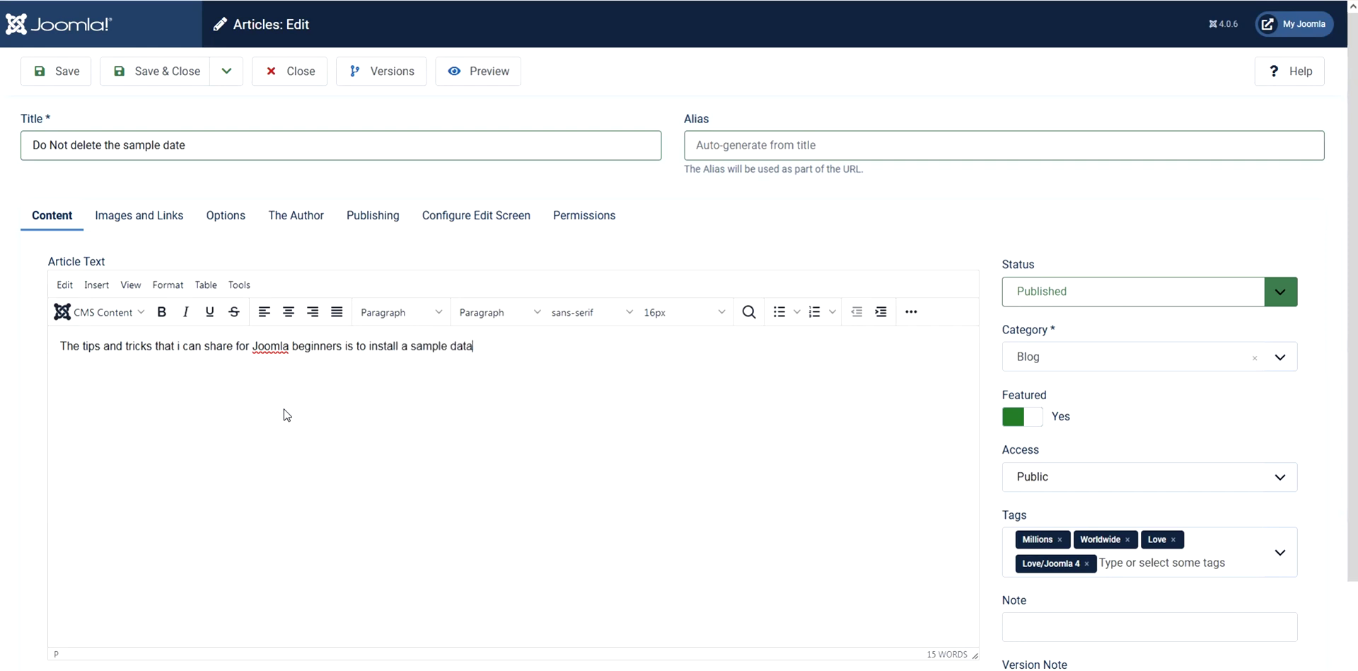
Step: Complete the article text with "and just edit the text or content." and save the article
text( and just edit the text or content.)
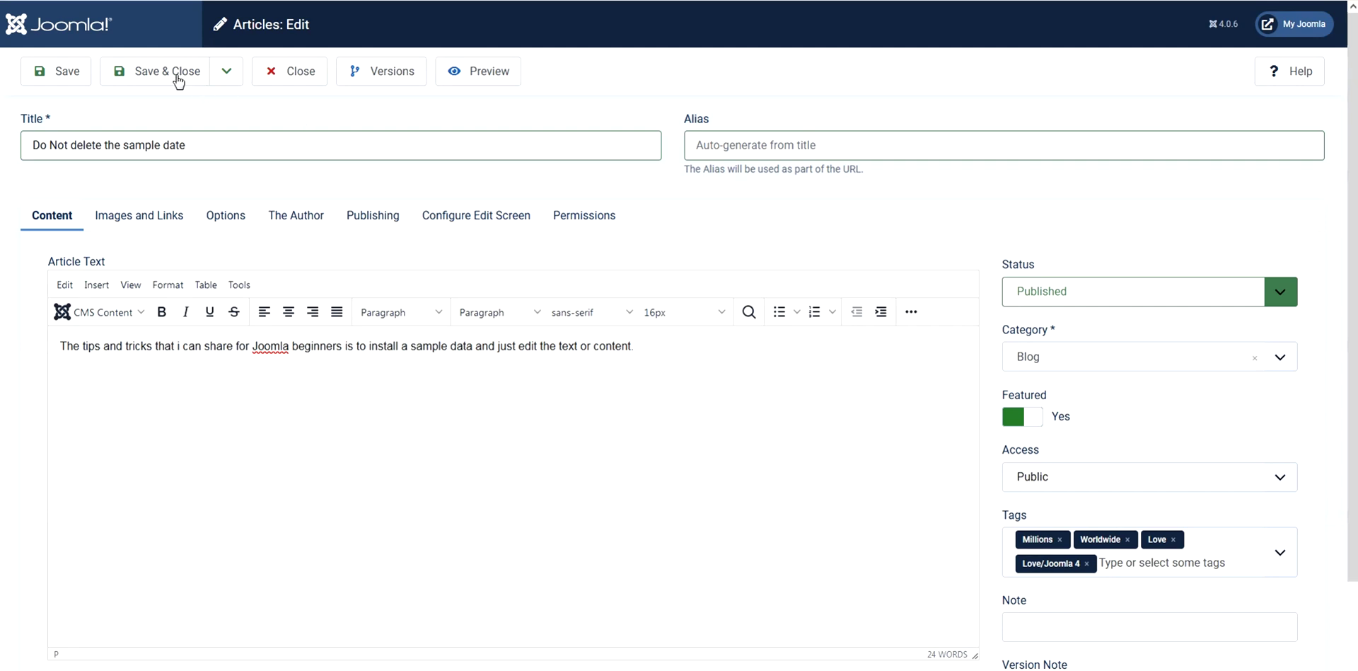
click(68, 73)
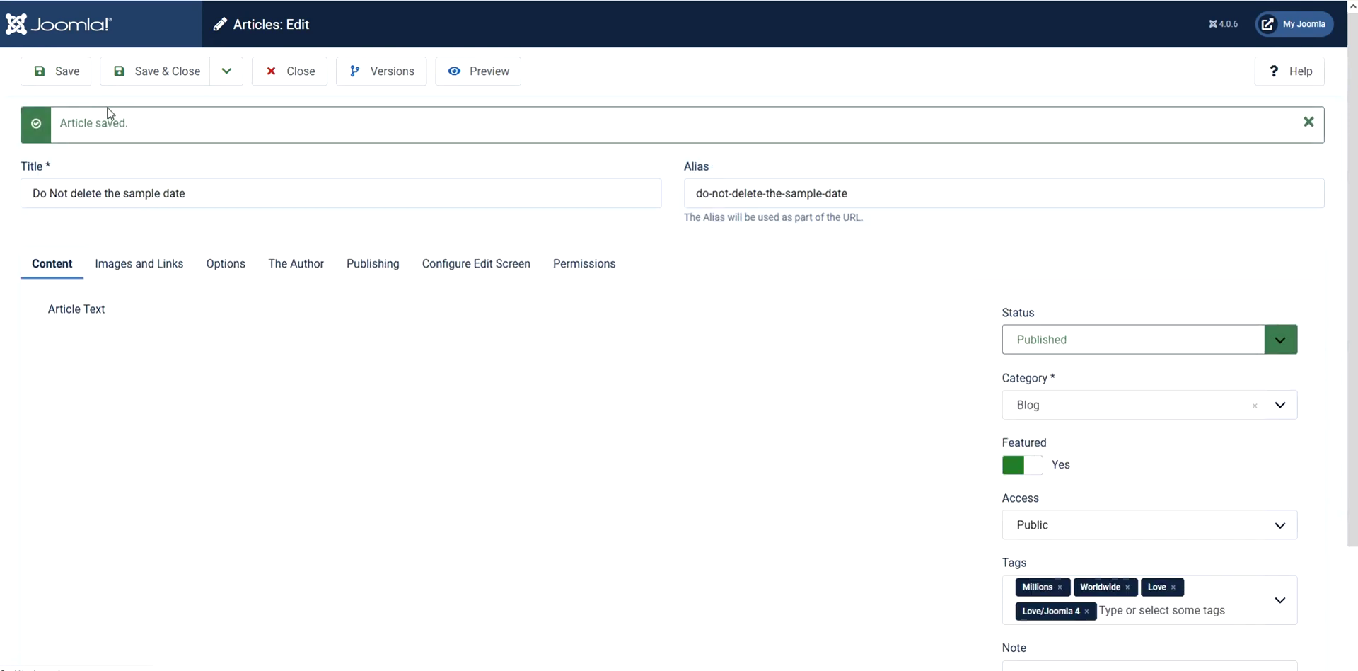
Step: Preview the saved article, check its new title and text beside the image, and close the preview
click(469, 74)
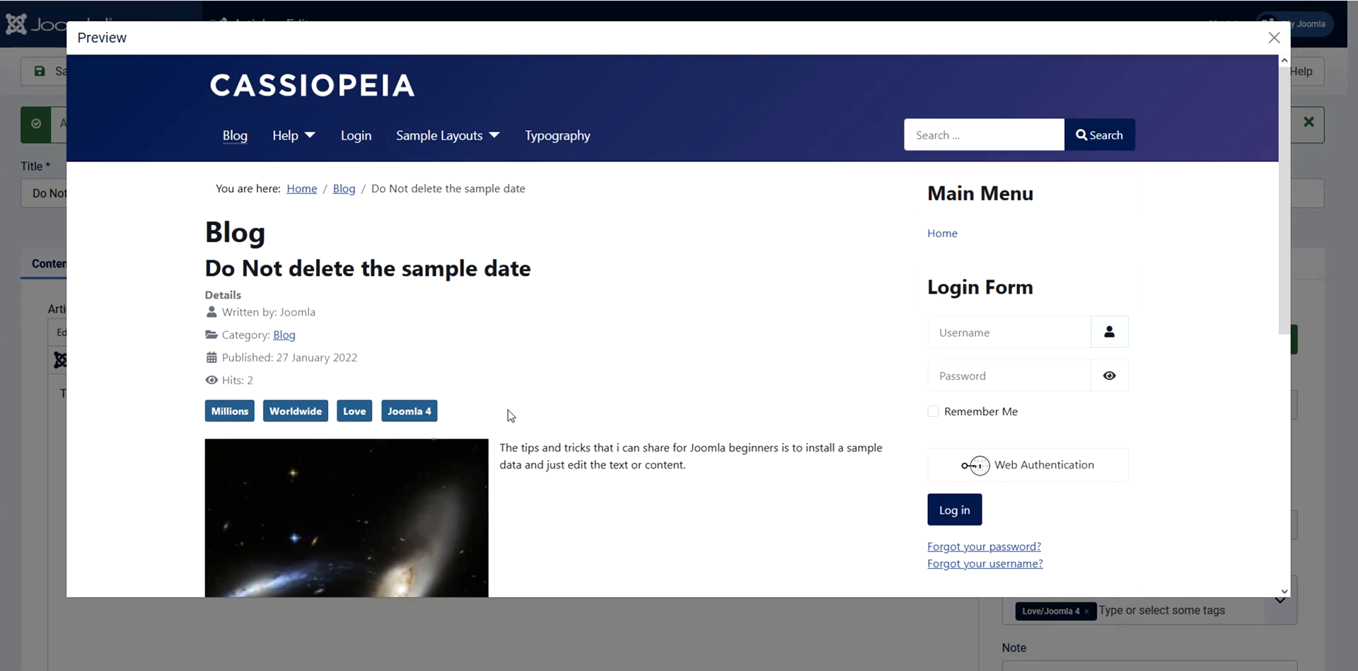
scroll(552, 382, down, 4)
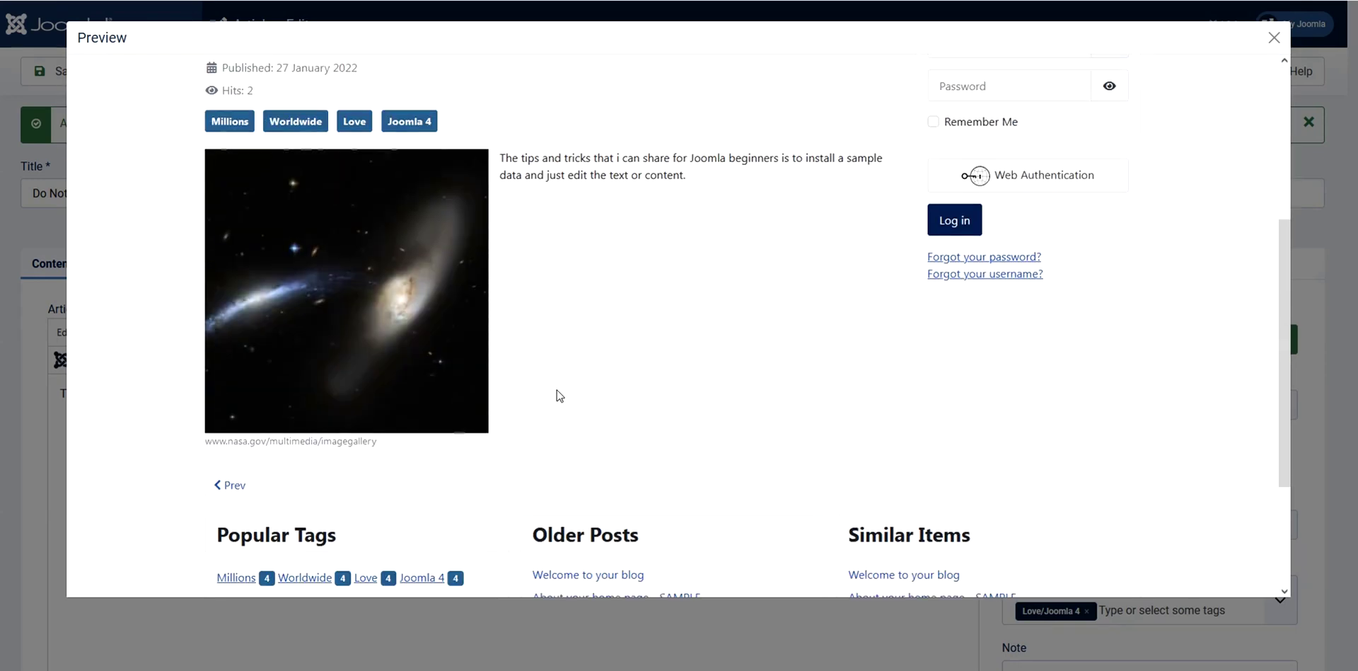
scroll(559, 395, up, 2)
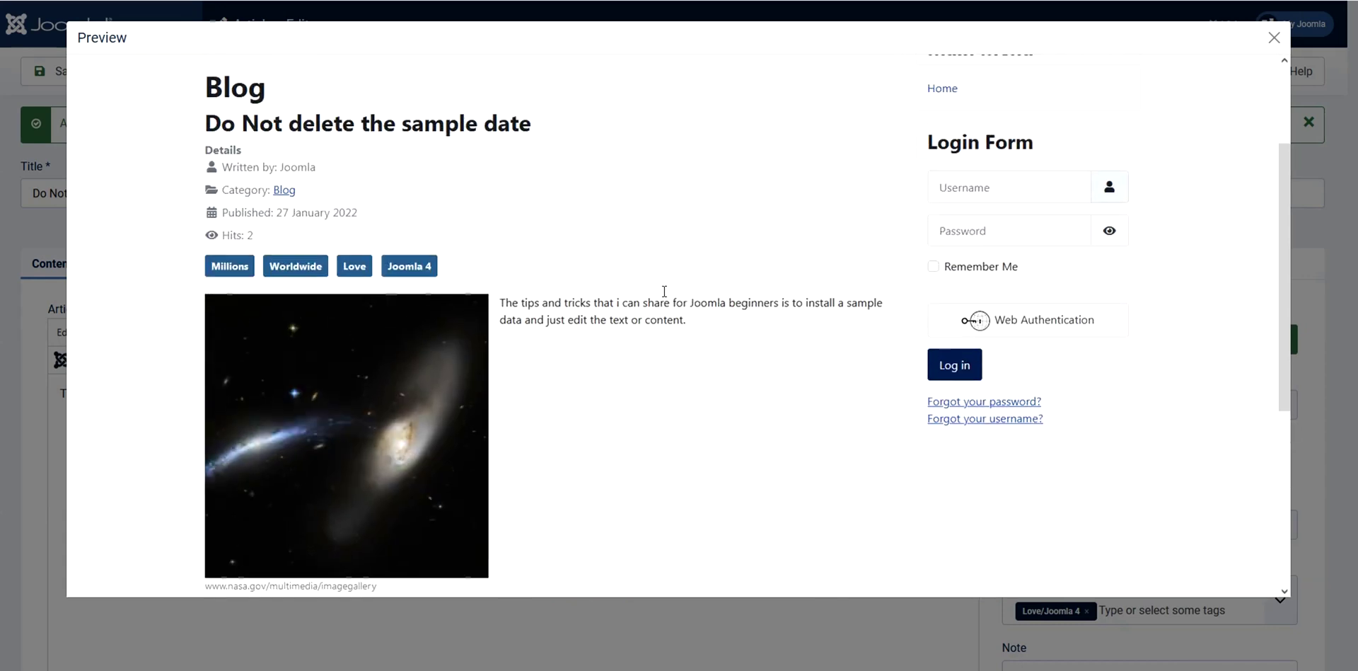
click(1274, 37)
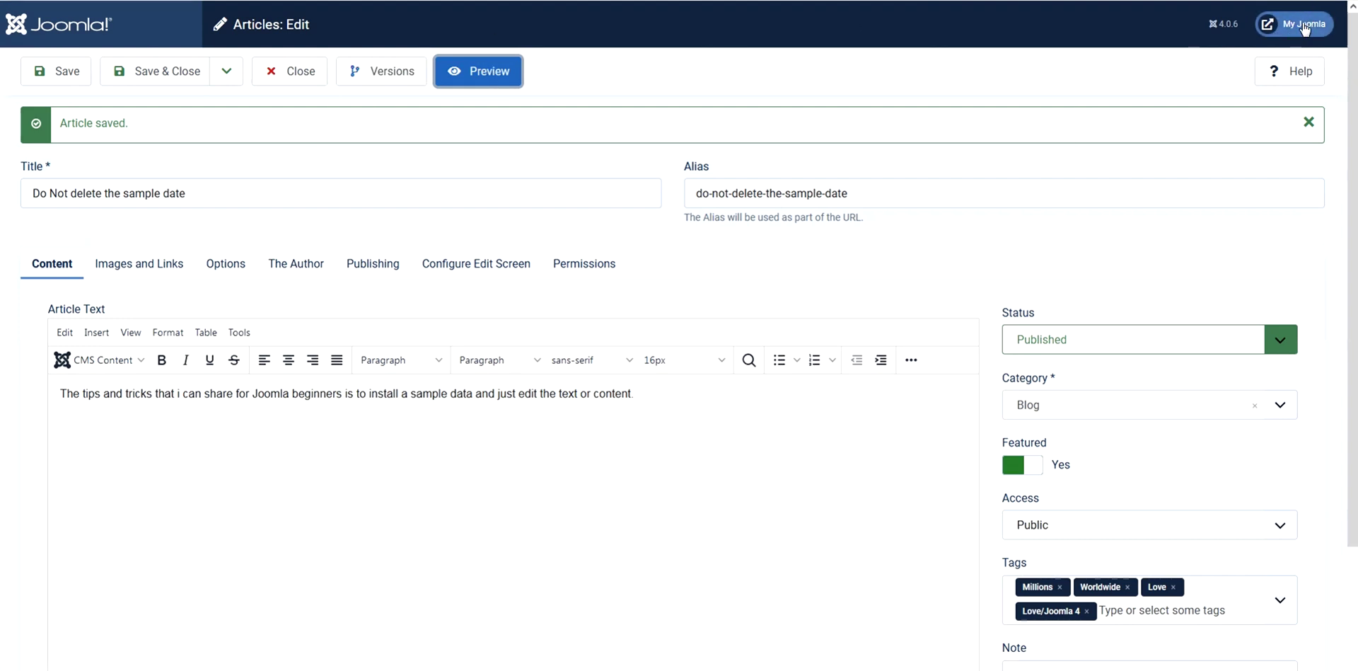
Step: Open the live site and examine how the "Do Not delete the sample date" article appears on the home page
click(1292, 32)
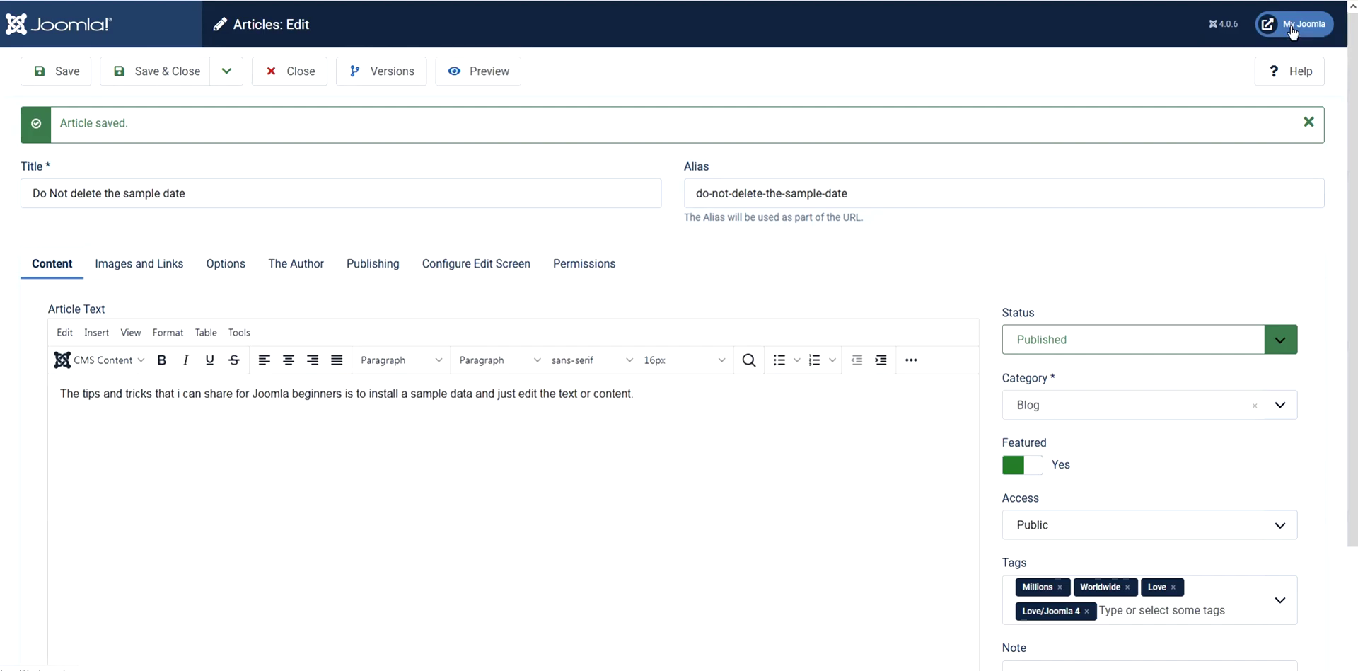
scroll(626, 245, down, 4)
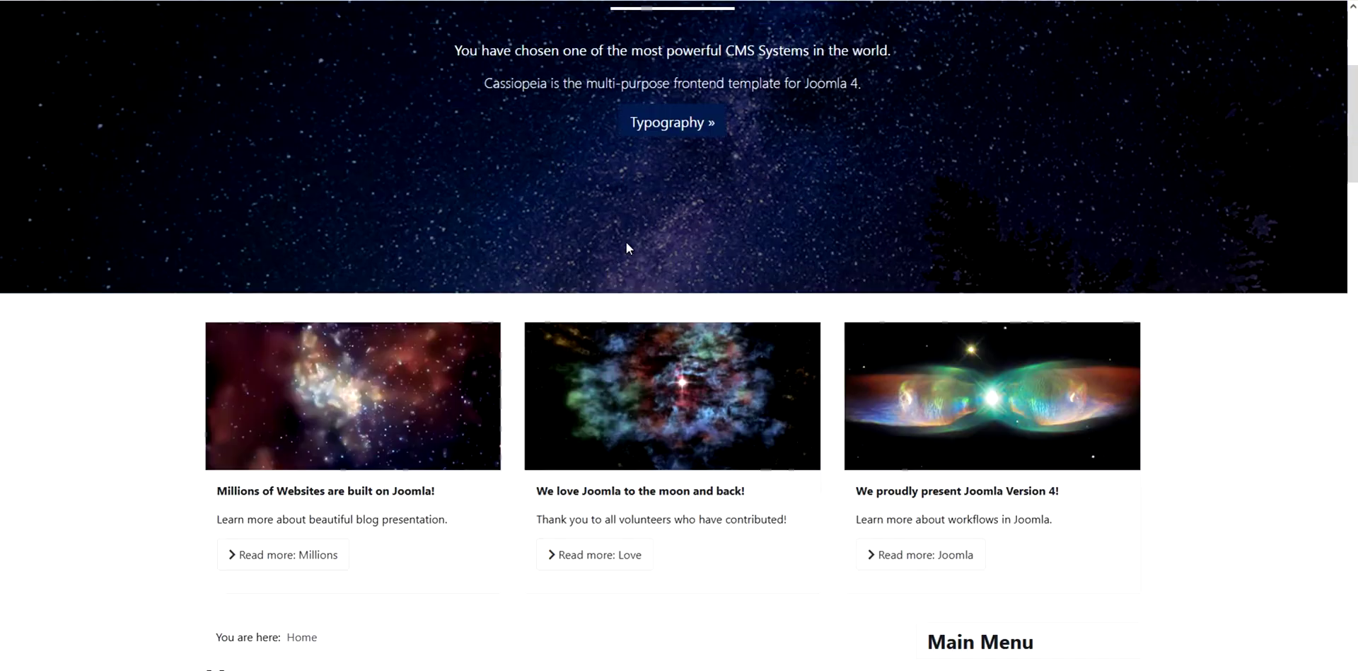
scroll(626, 244, down, 8)
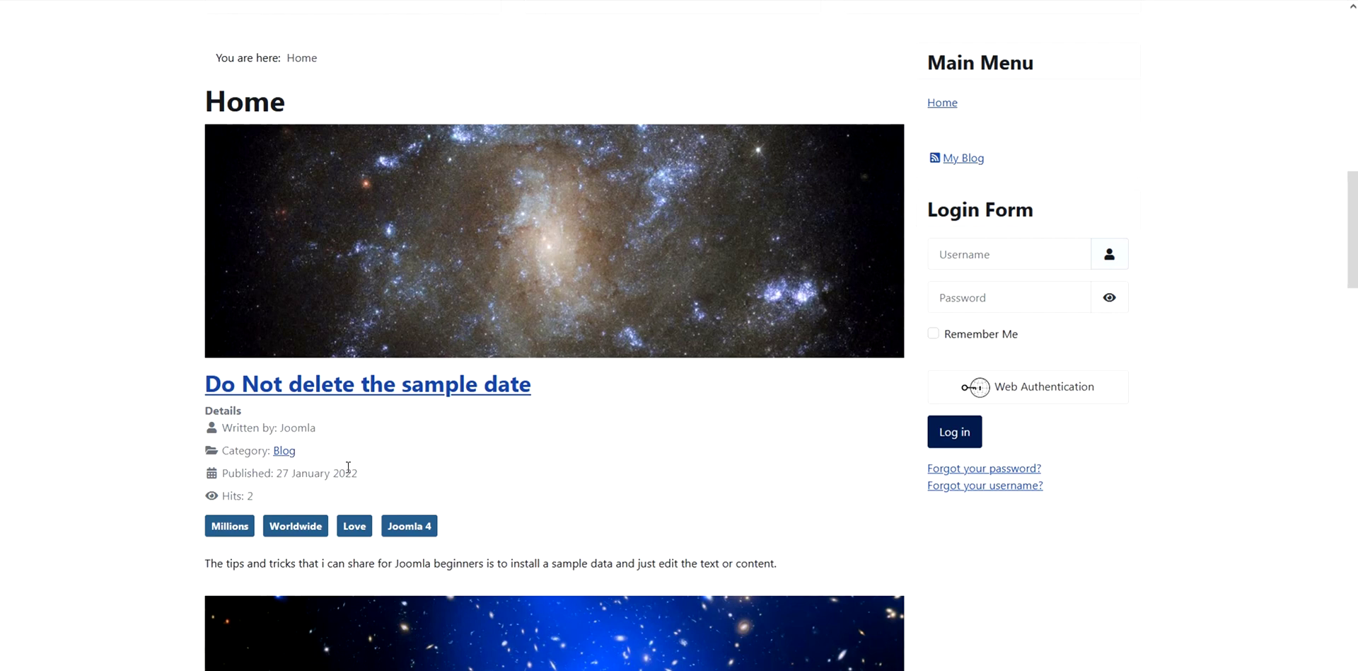
scroll(348, 467, down, 2)
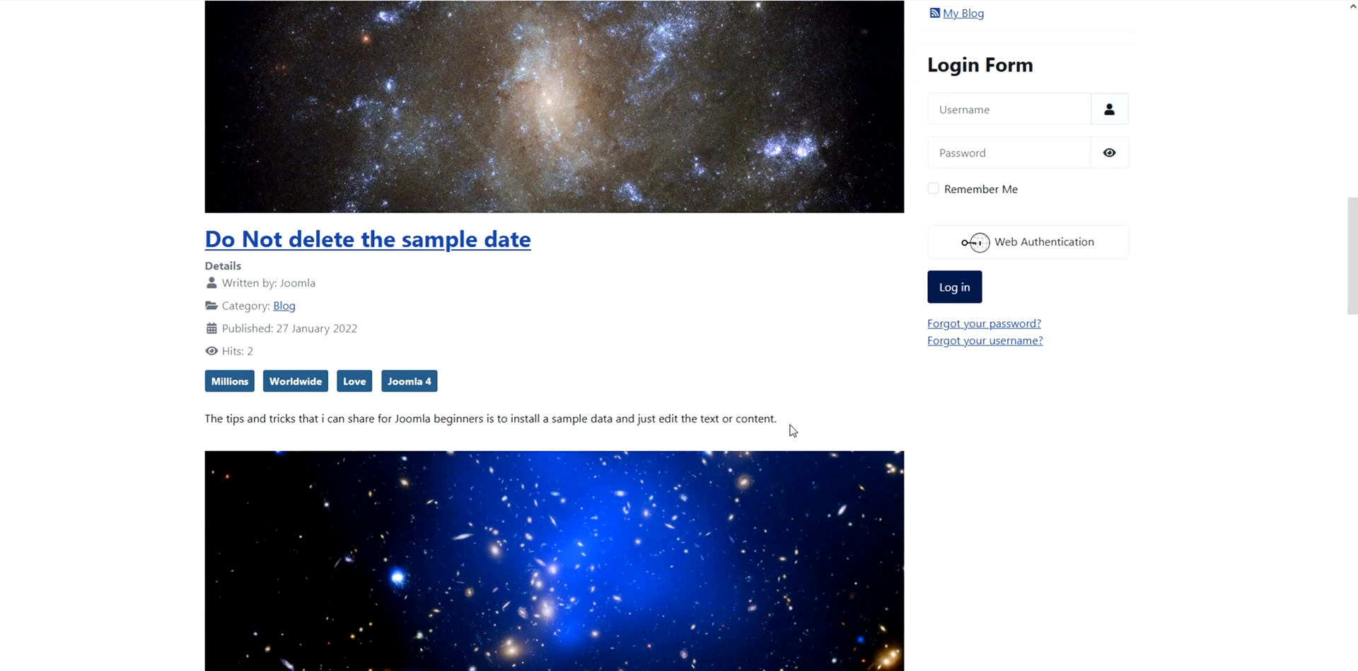
scroll(792, 430, down, 2)
scroll(793, 430, up, 2)
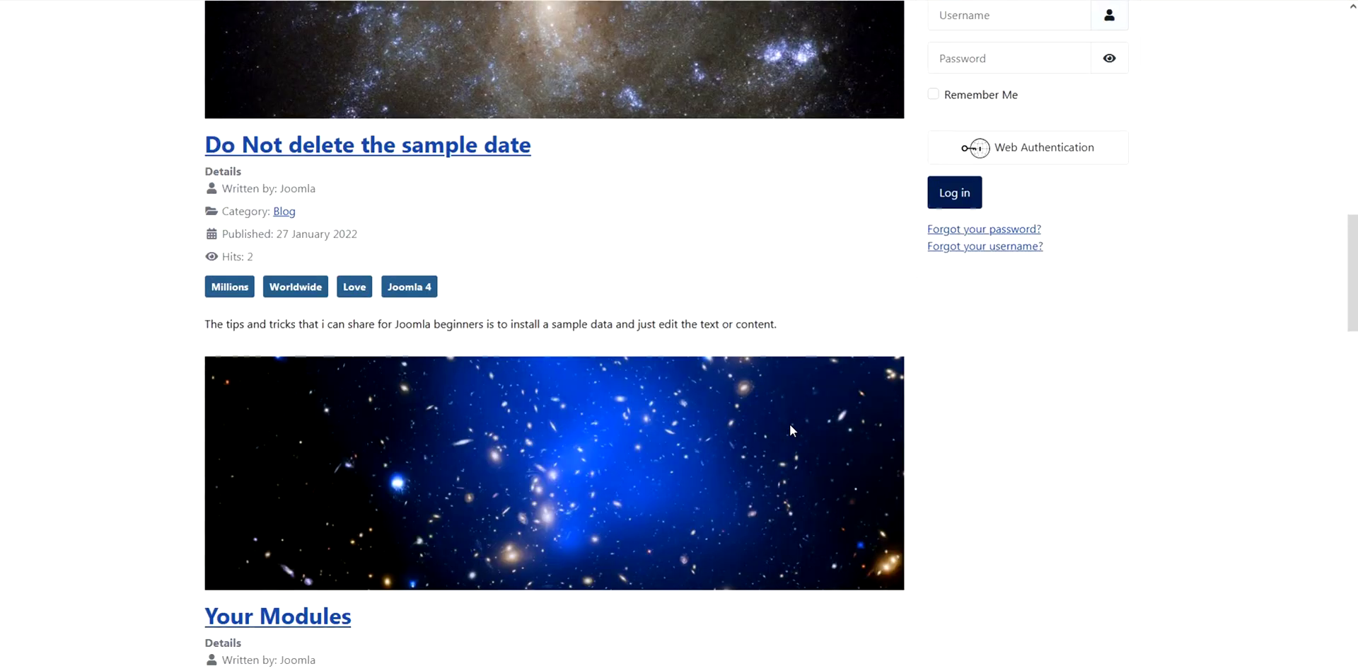
scroll(792, 430, up, 3)
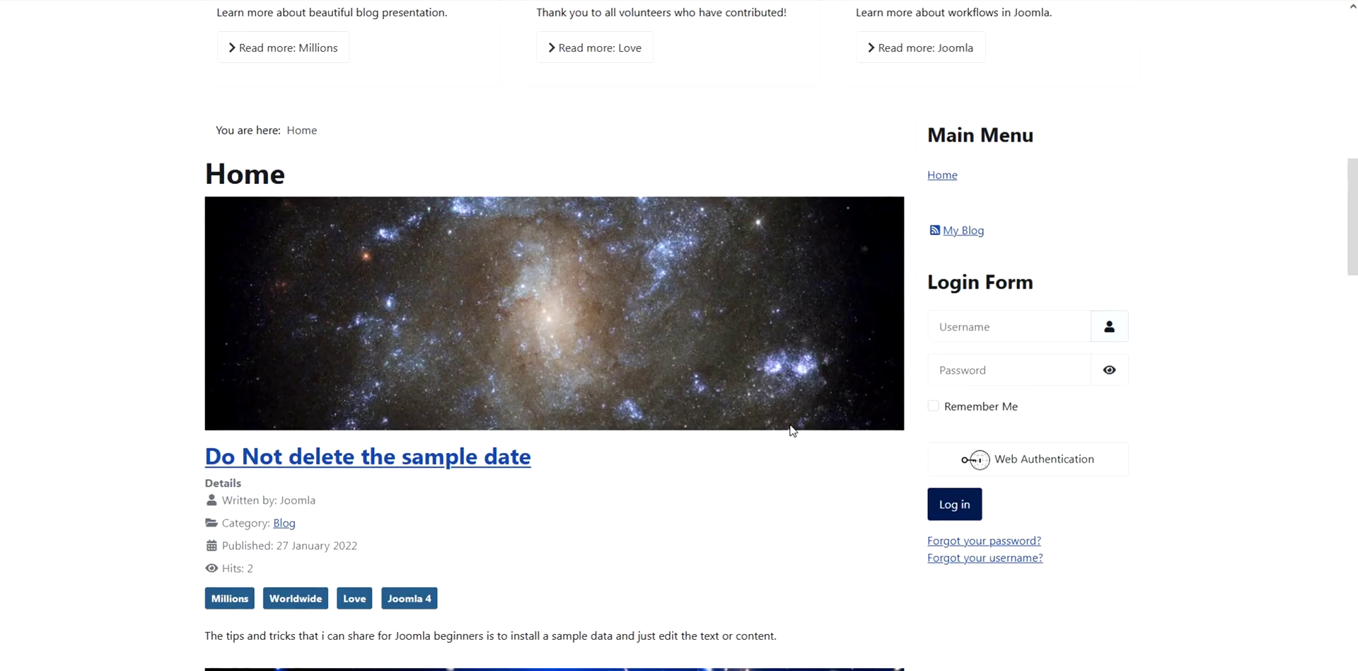
scroll(679, 534, down, 2)
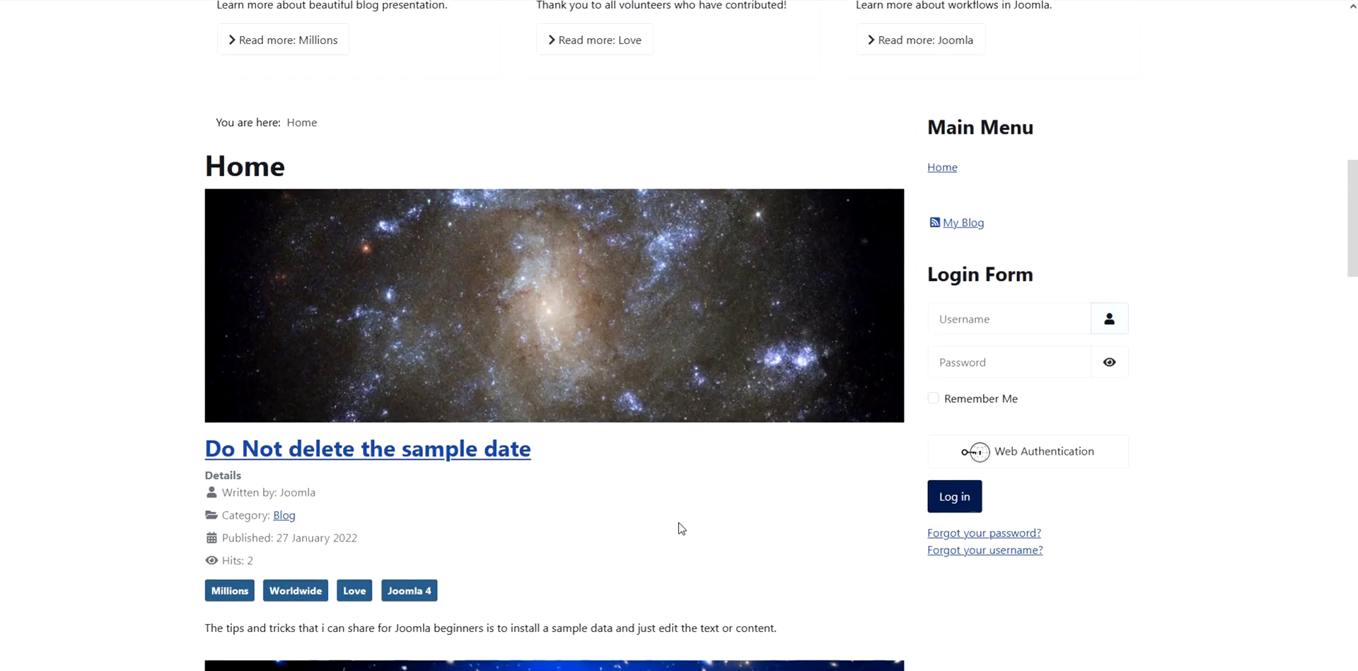
scroll(644, 449, down, 3)
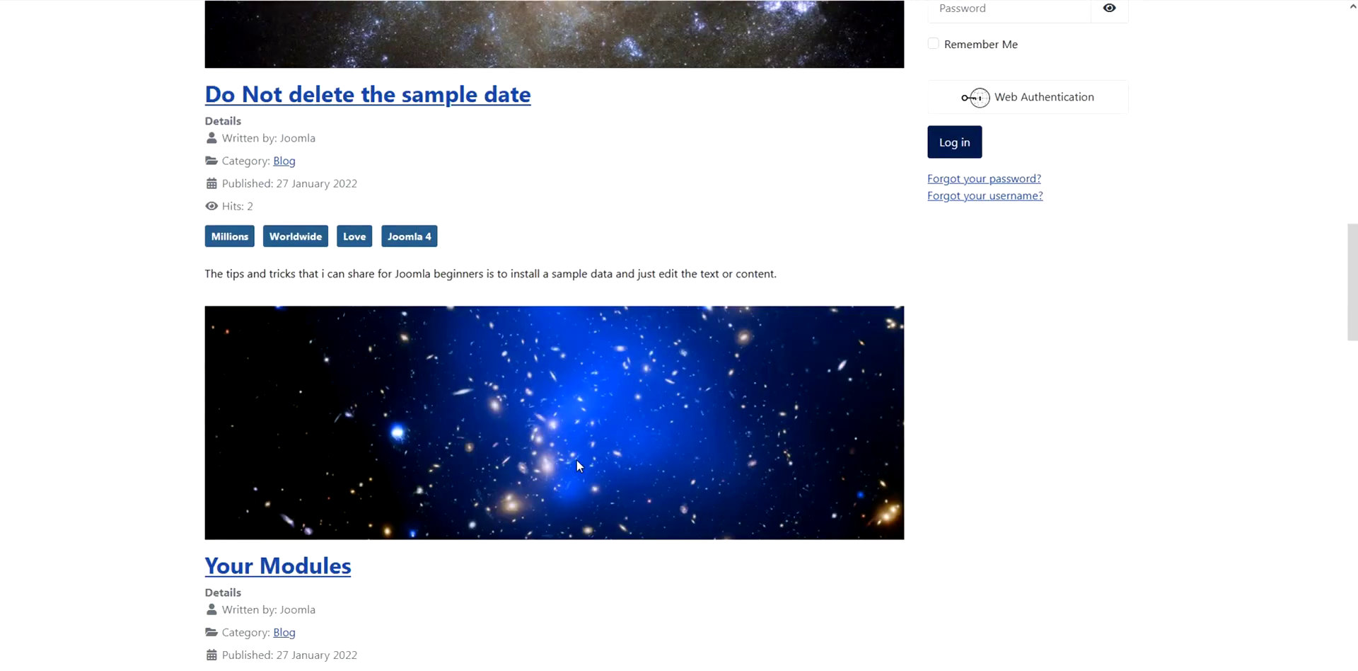
Step: Look through the remaining sample articles on the home page, from "Your Modules" to "Welcome to your blog", and return to the page banner
scroll(672, 379, down, 2)
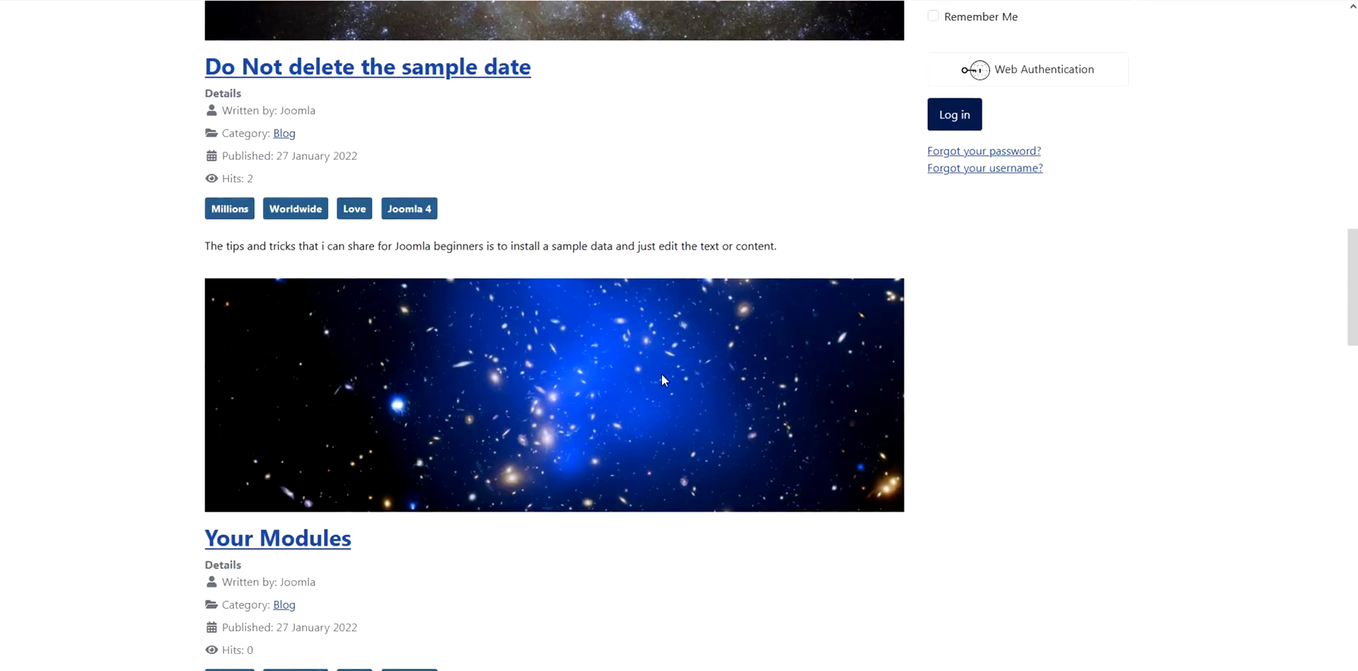
scroll(344, 506, down, 8)
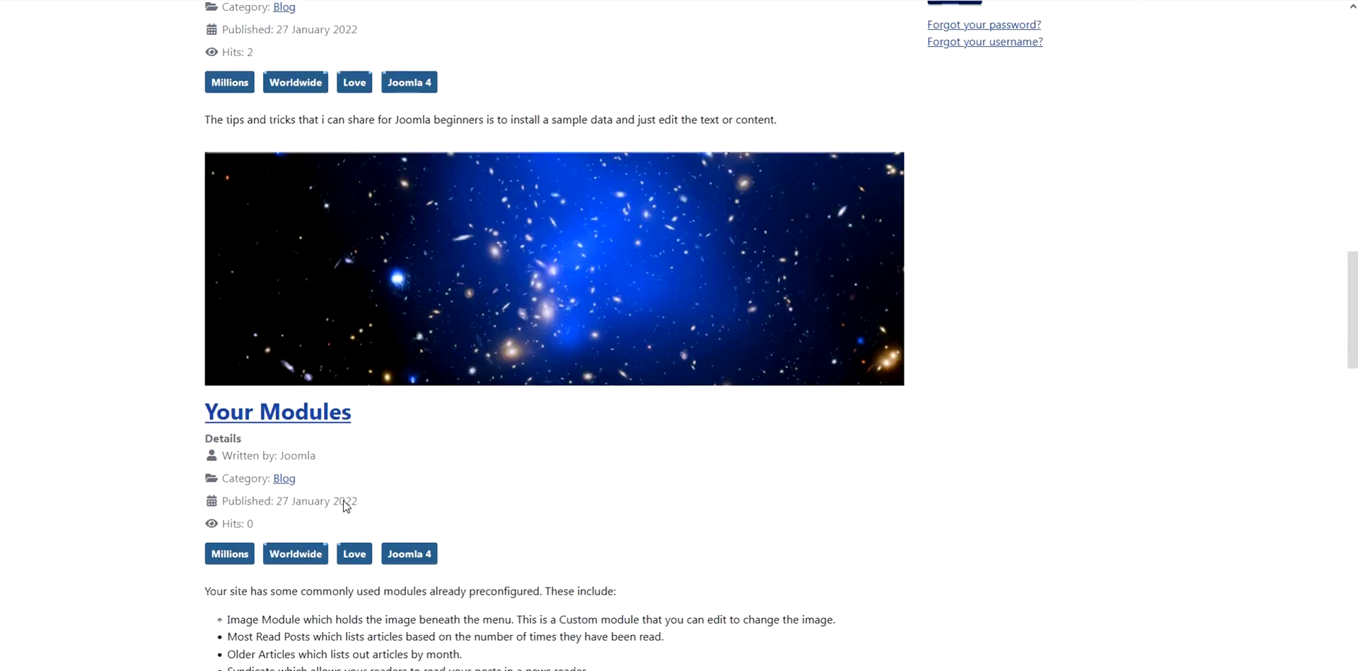
scroll(344, 503, down, 7)
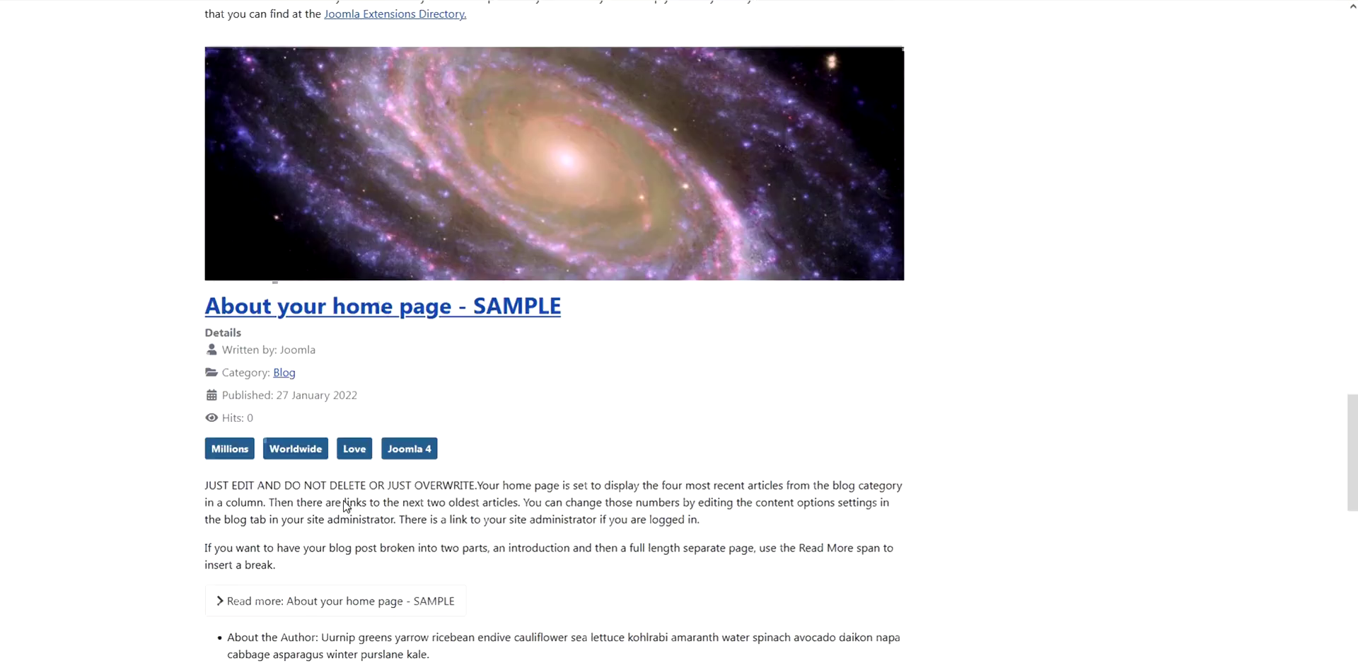
scroll(343, 506, down, 2)
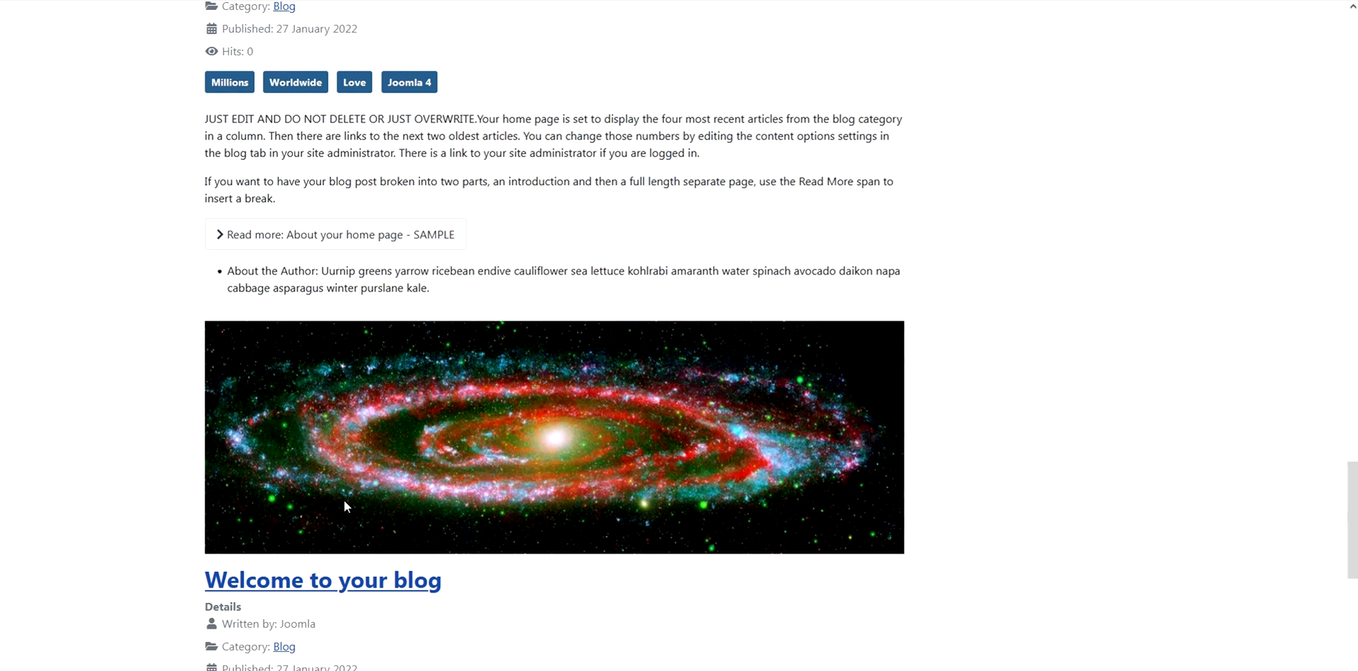
scroll(345, 505, down, 2)
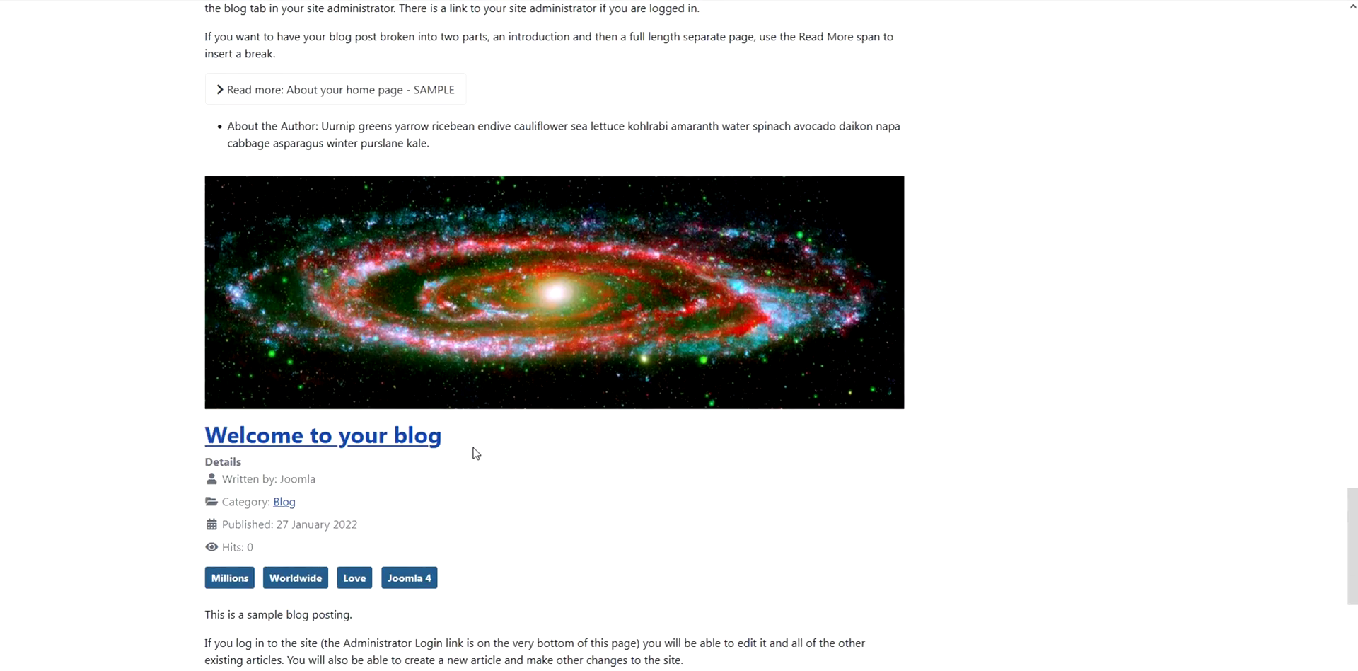
scroll(476, 453, down, 2)
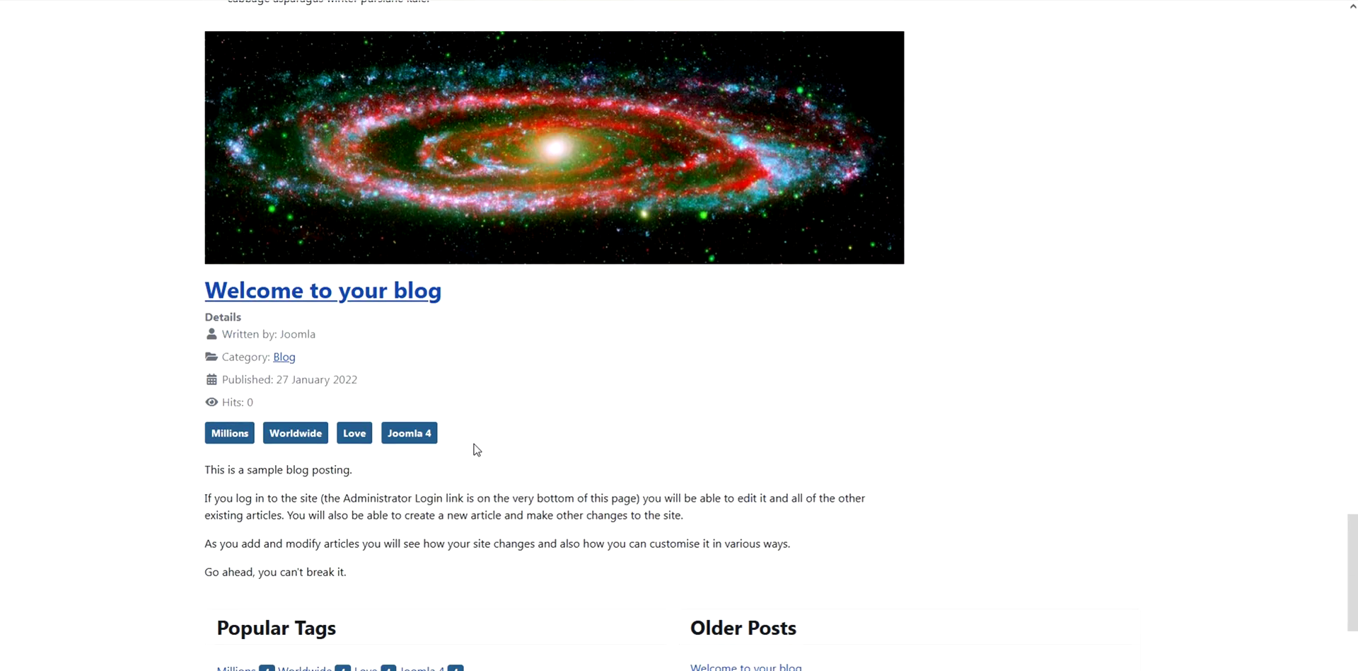
scroll(476, 450, down, 3)
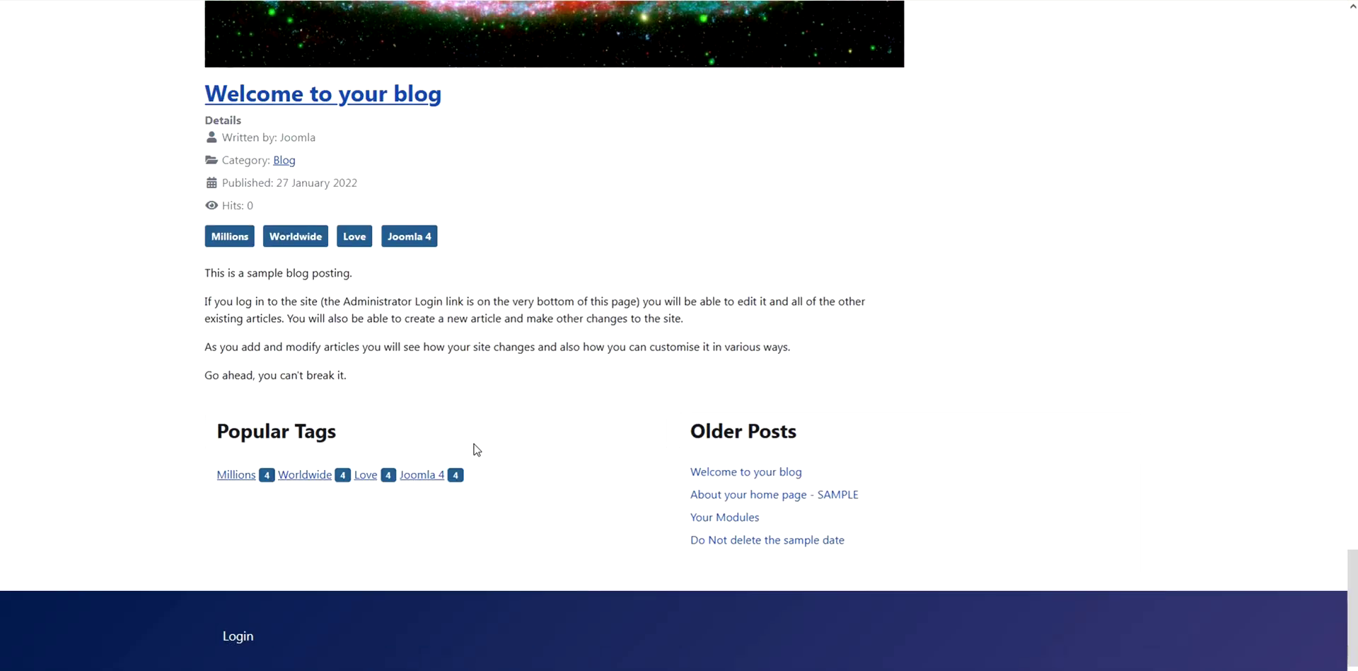
scroll(477, 449, up, 10)
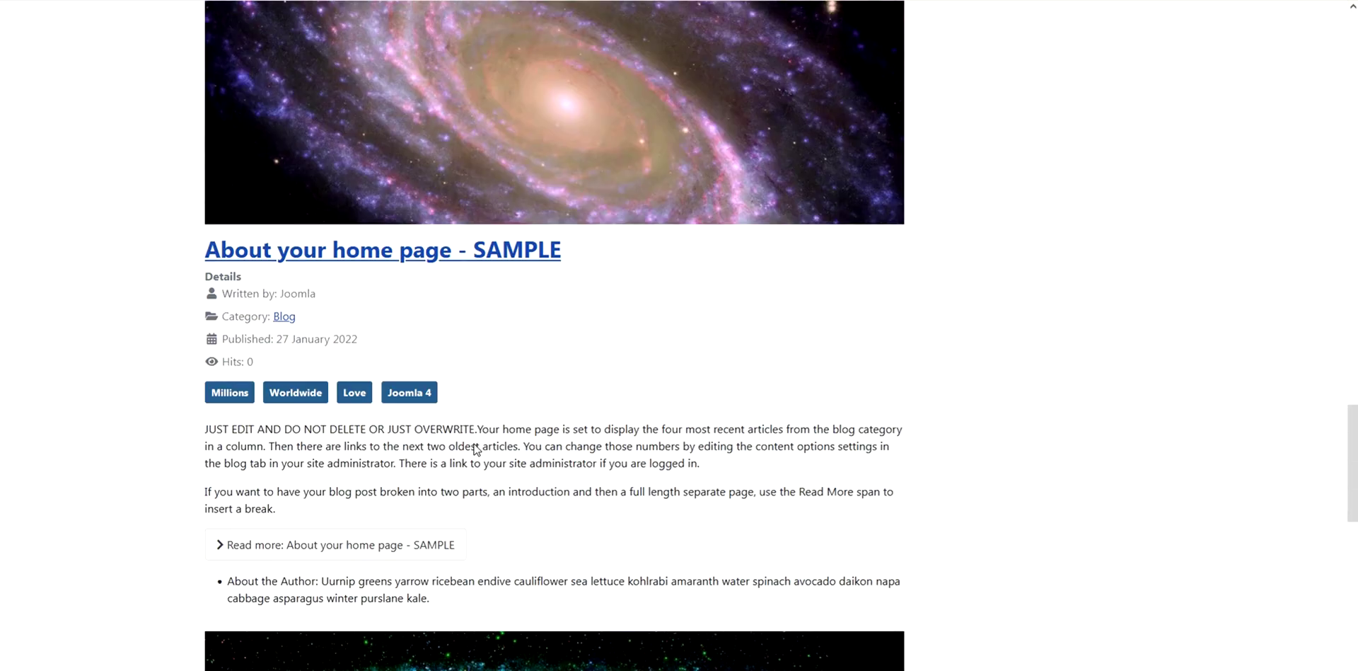
scroll(477, 450, up, 15)
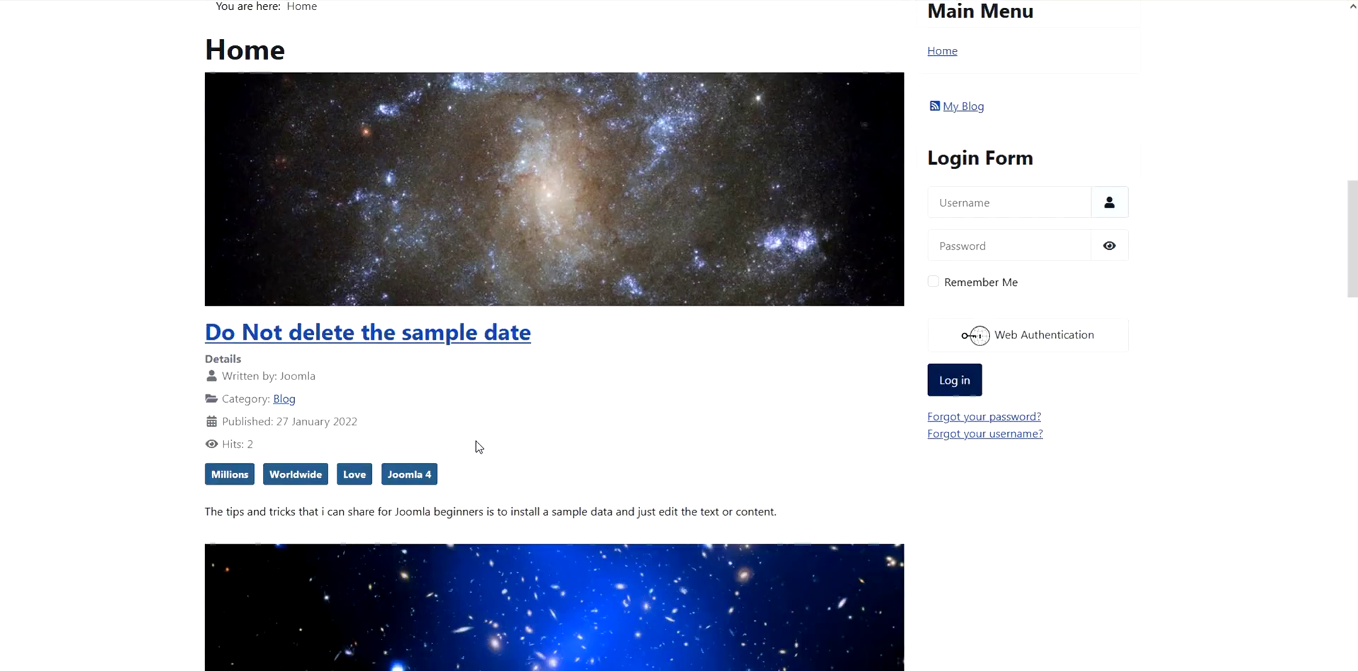
scroll(477, 445, up, 9)
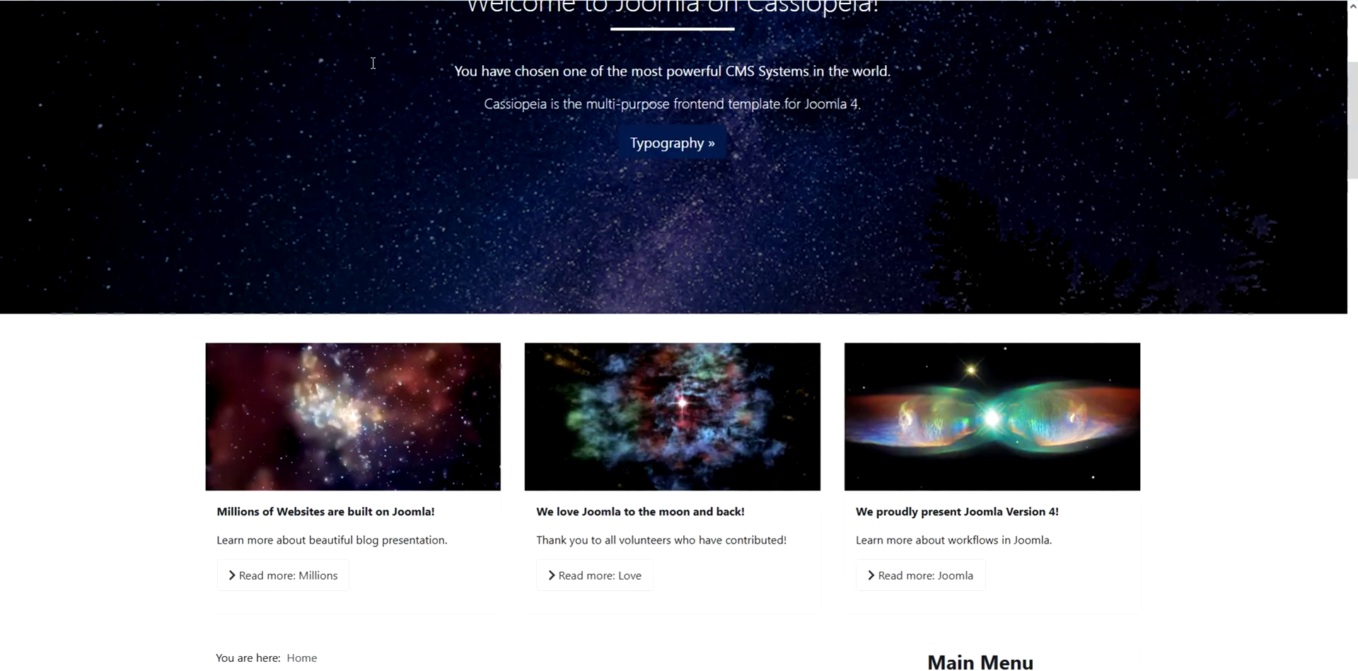
Step: Return to the article editor in the administration area and close the article
key(ctrl+Tab)
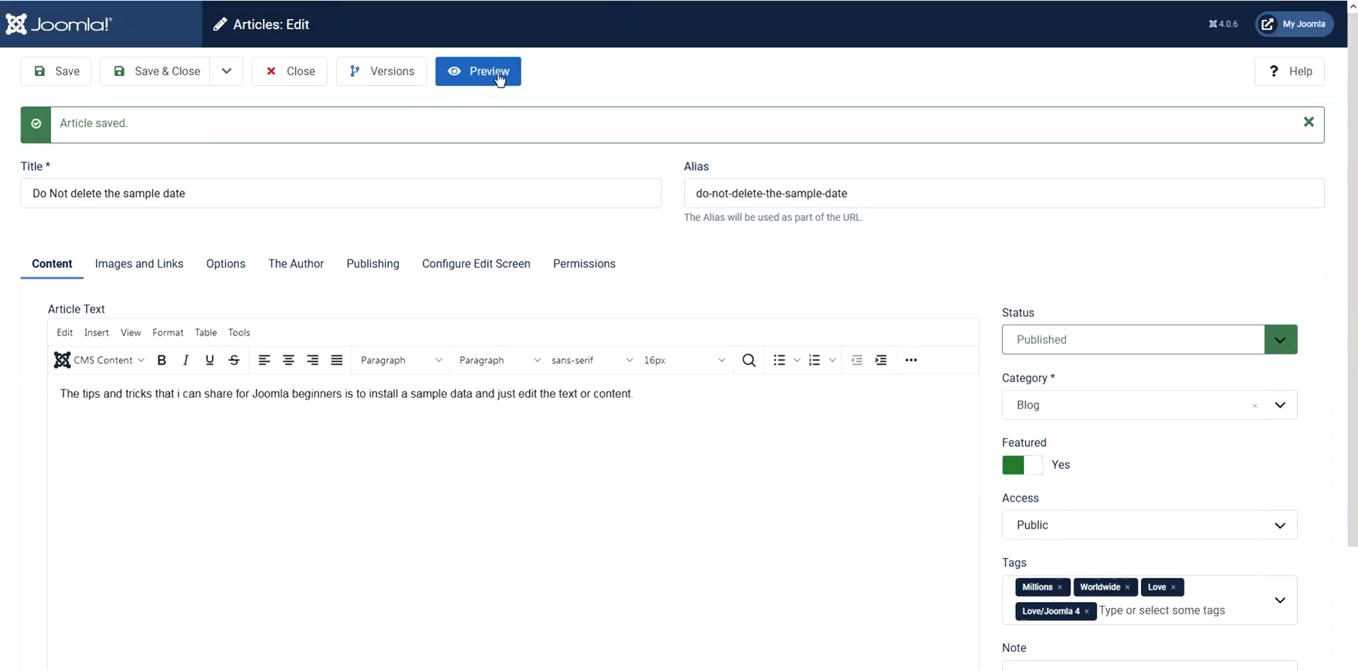
click(450, 77)
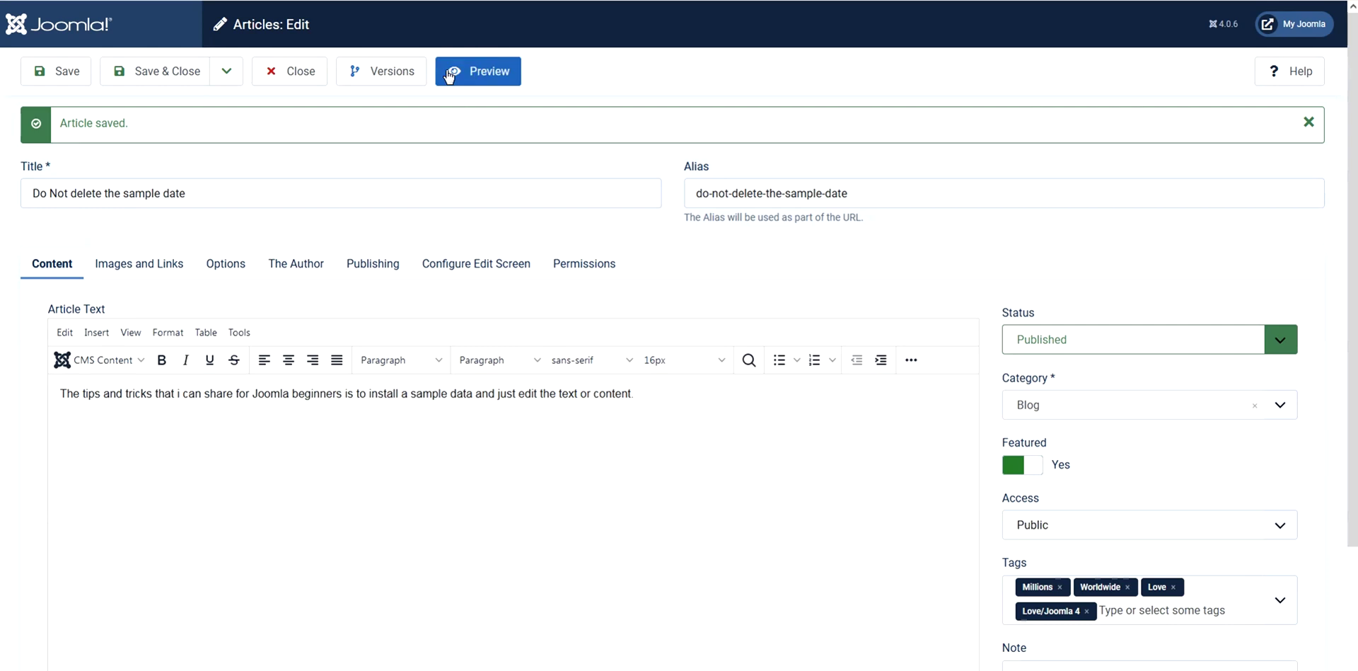
click(306, 76)
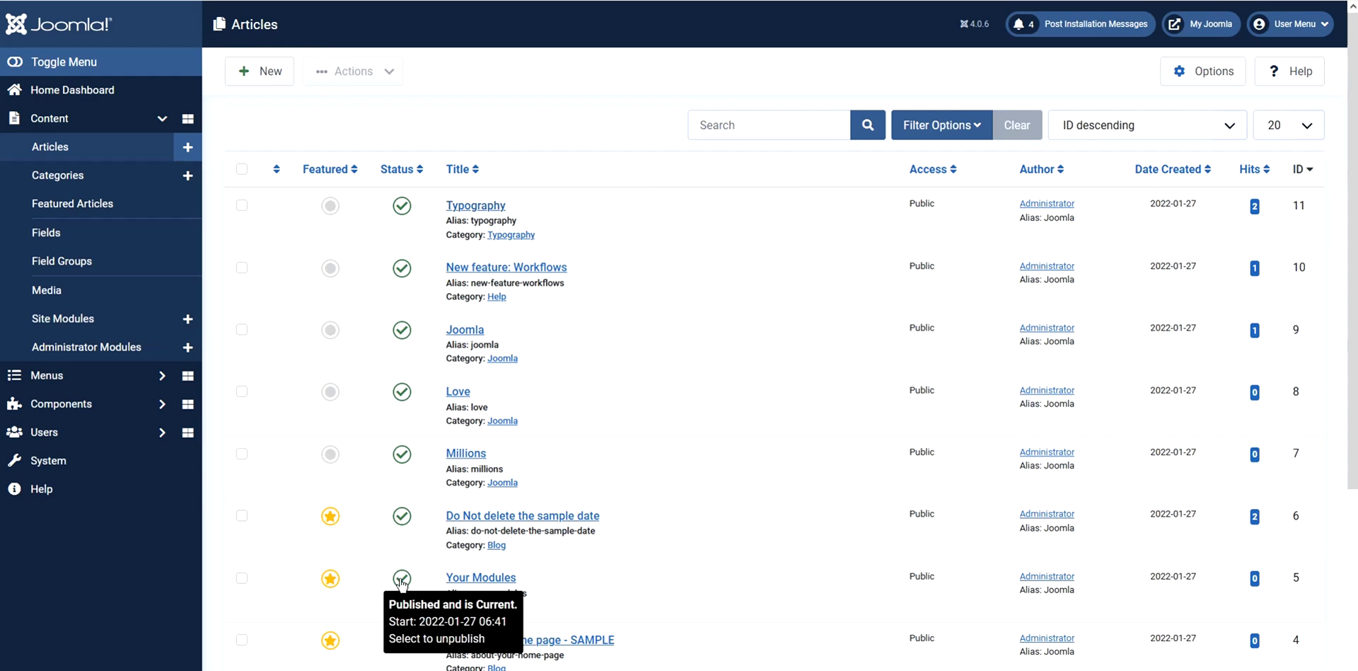
Step: Review the full list of sample articles, checking their titles, categories, and featured and published status
scroll(606, 510, down, 3)
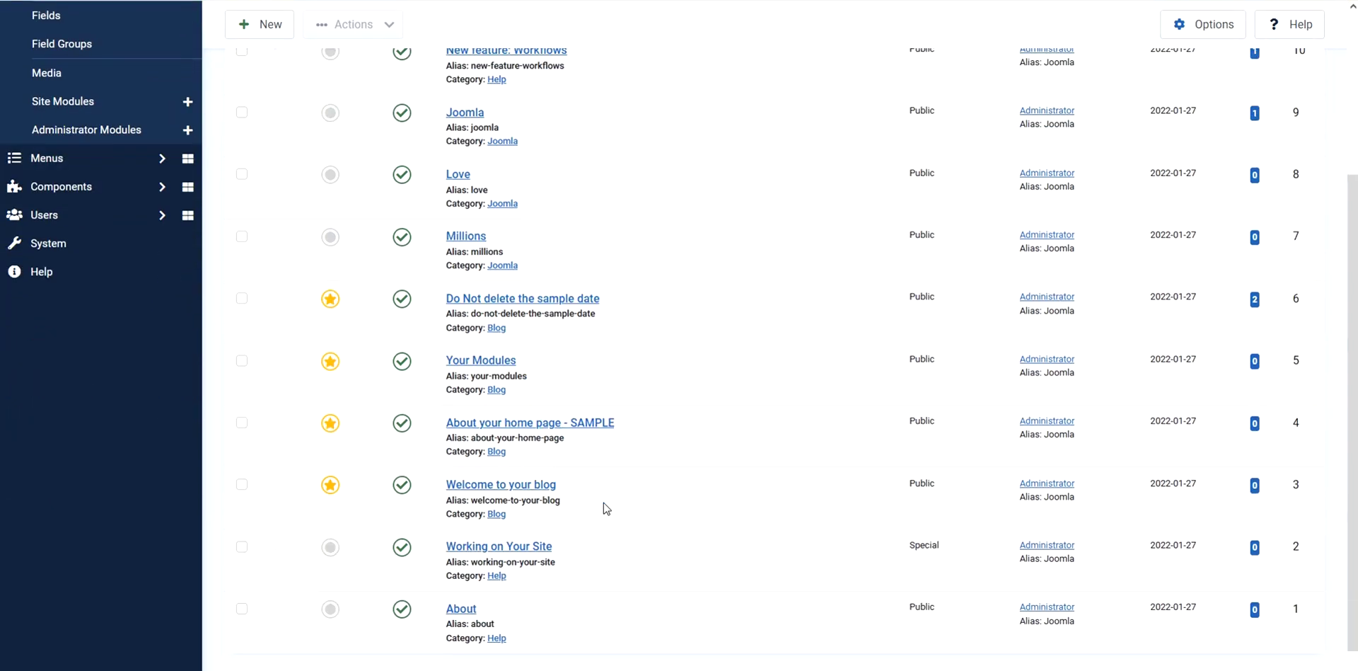
scroll(606, 508, down, 1)
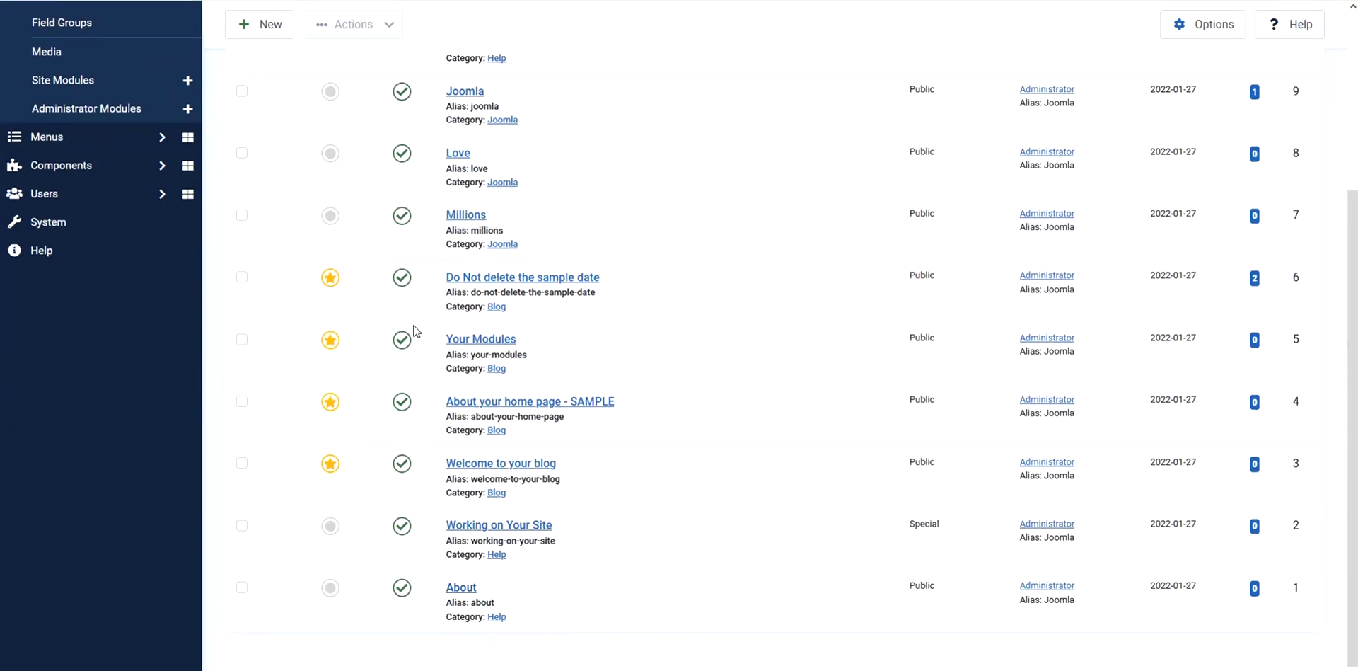
scroll(512, 368, up, 3)
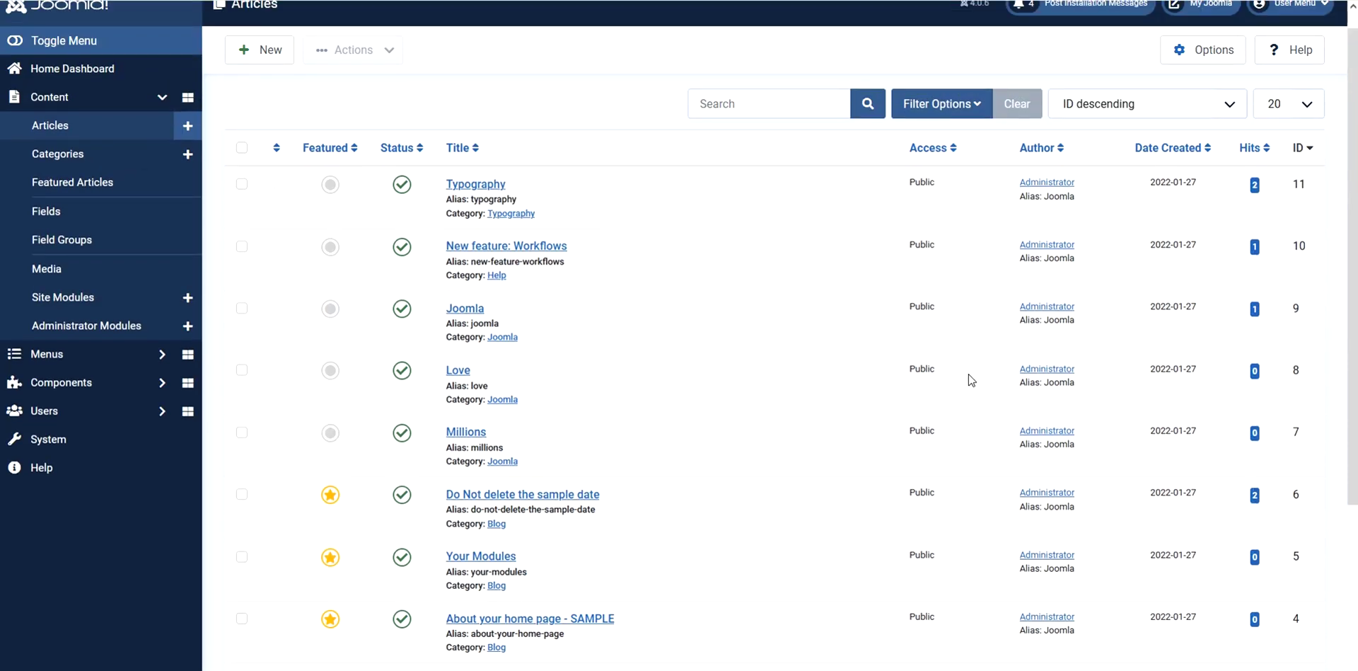
scroll(972, 386, up, 1)
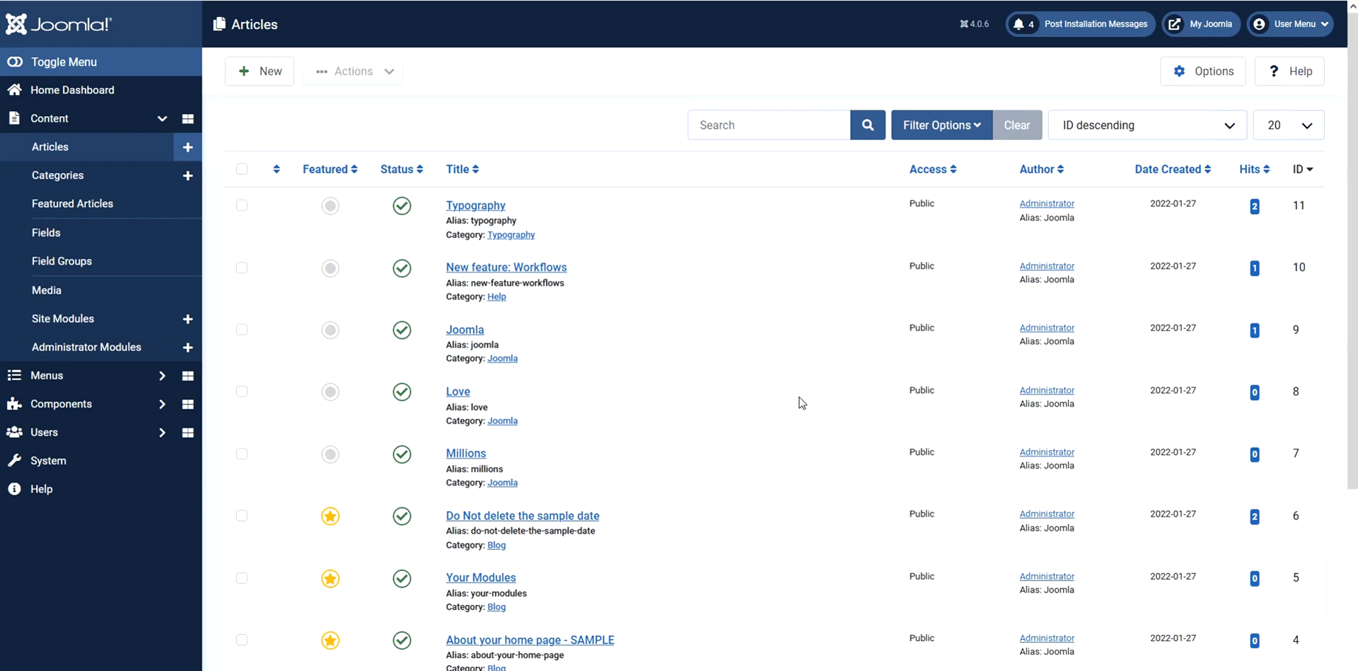
scroll(802, 402, down, 3)
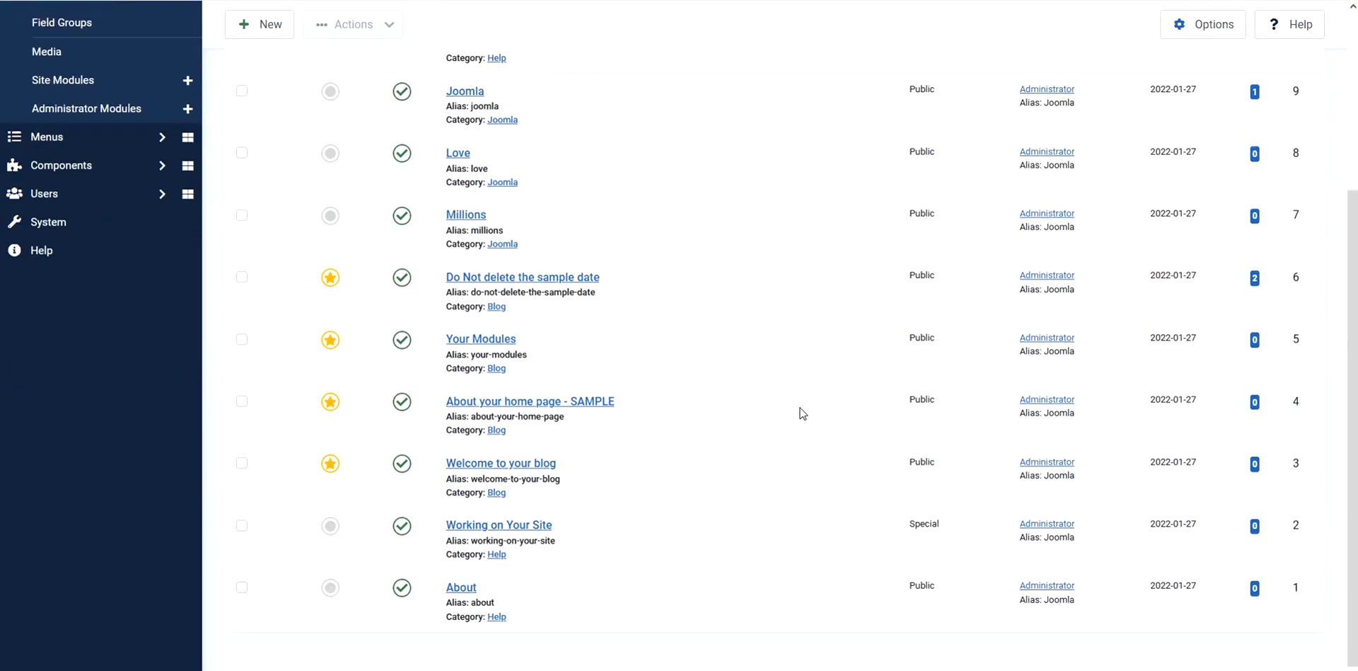
scroll(803, 413, up, 1)
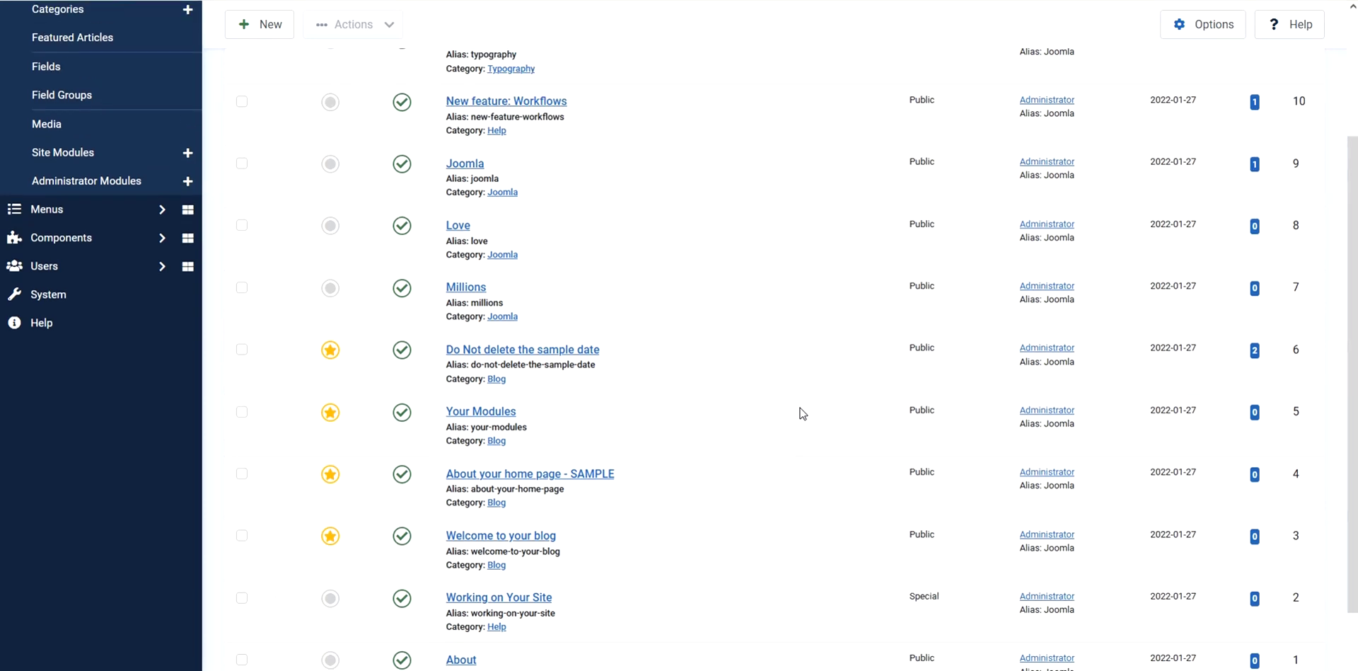
scroll(803, 413, up, 3)
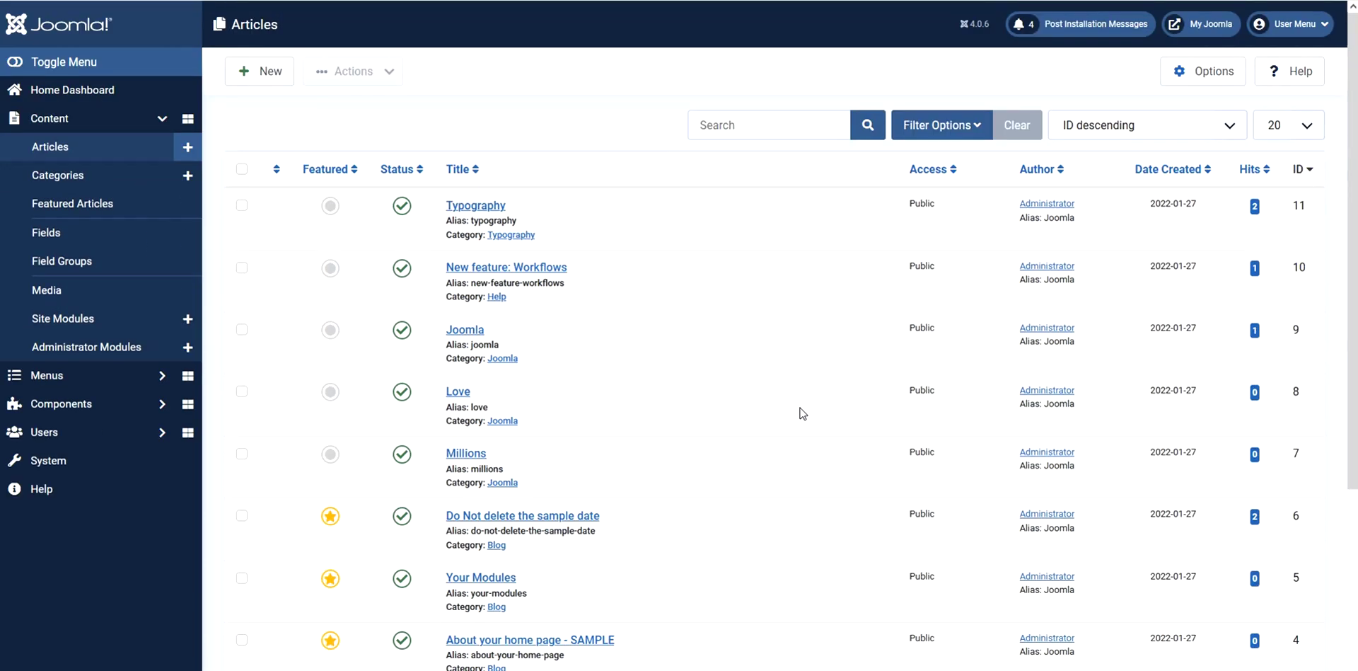